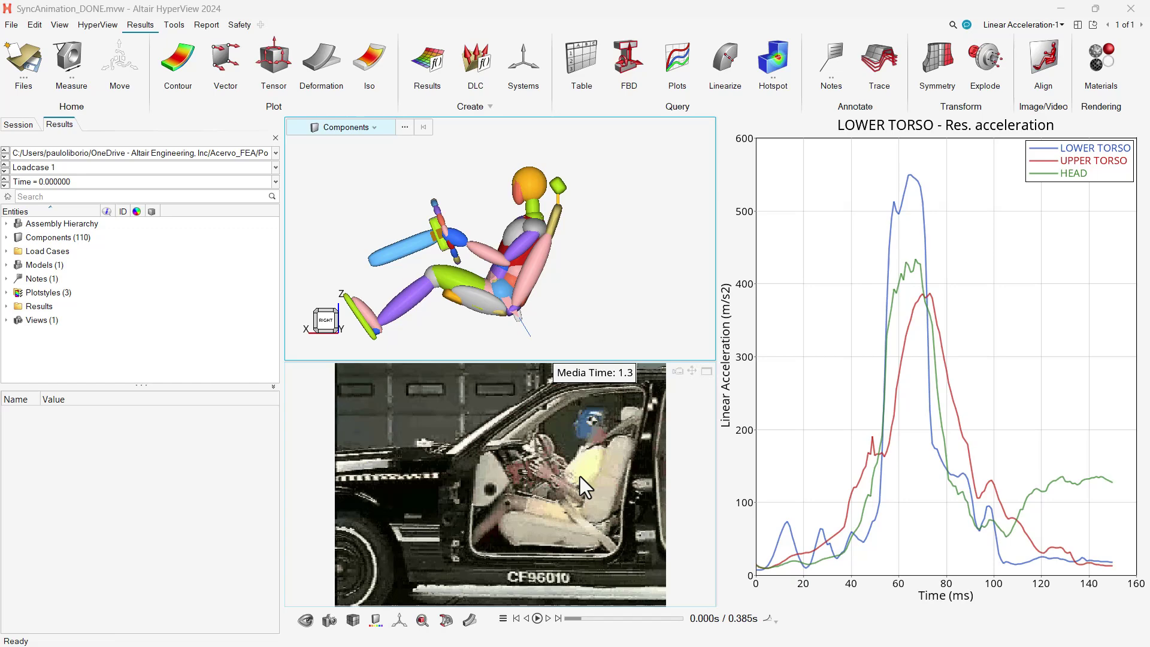
# Drag the time slider fully left so the simulation, crash video and acceleration chart restart from the first frame
pyautogui.moveTo(575, 619); pyautogui.dragTo(542, 623)
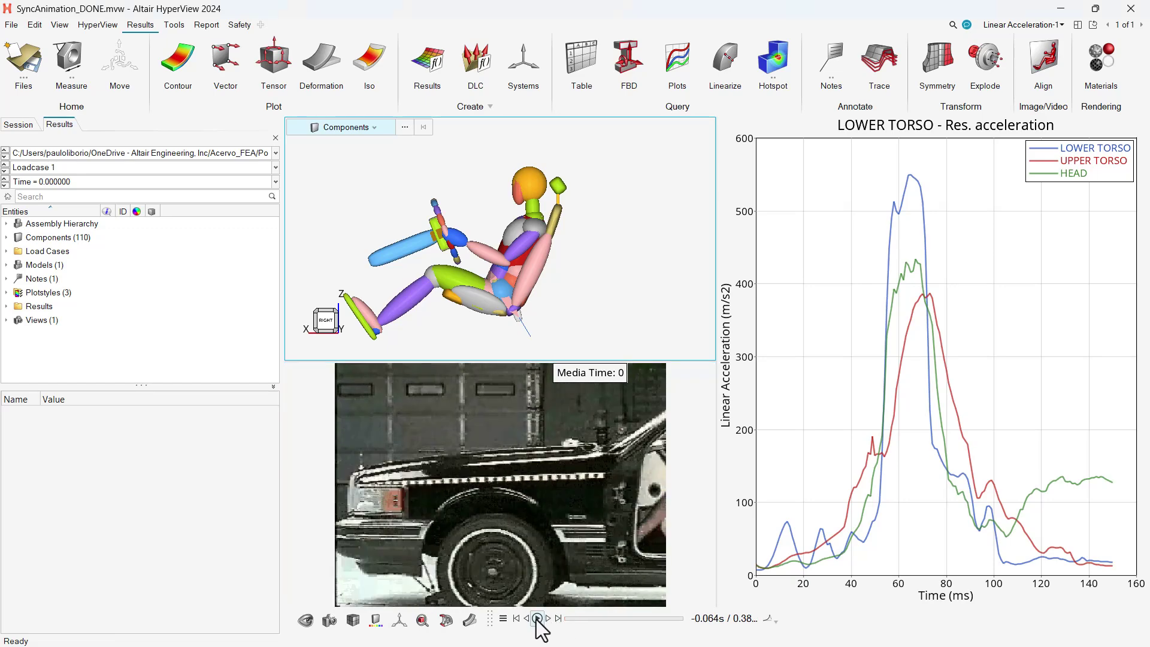
# Play the synchronized simulation and crash video, pausing at 0.314 s with the airbag deployed
pyautogui.click(537, 619)
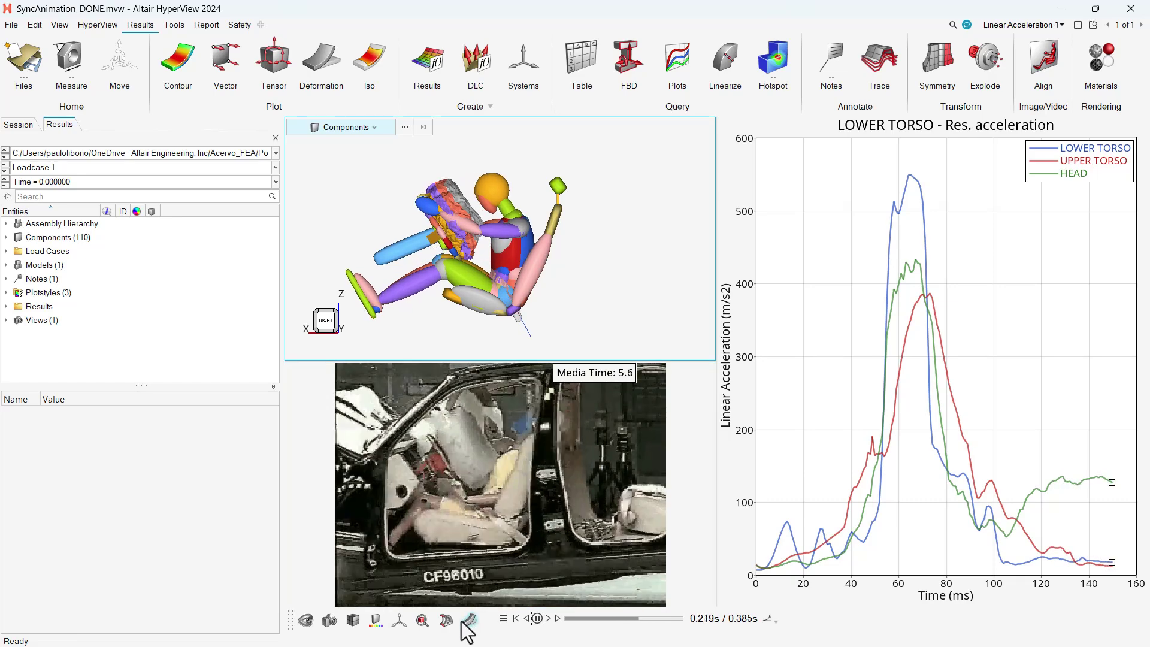
pyautogui.click(537, 619)
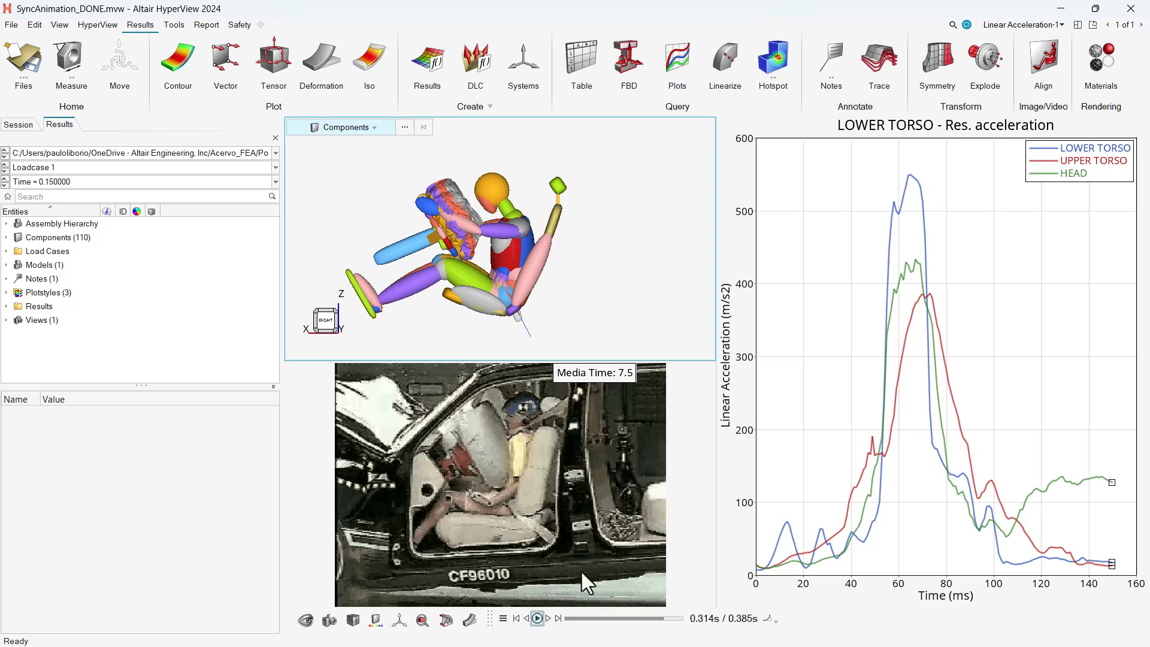
# Add a new page and rename it 'Linear Acc'
pyautogui.click(1032, 24)
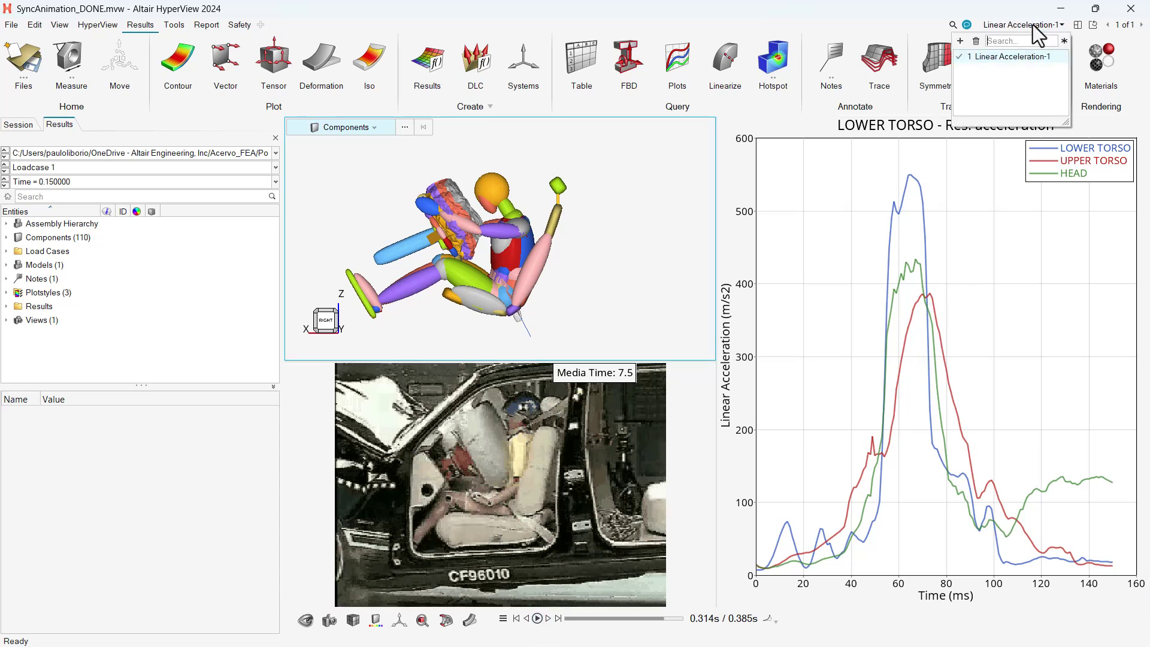
pyautogui.click(960, 44)
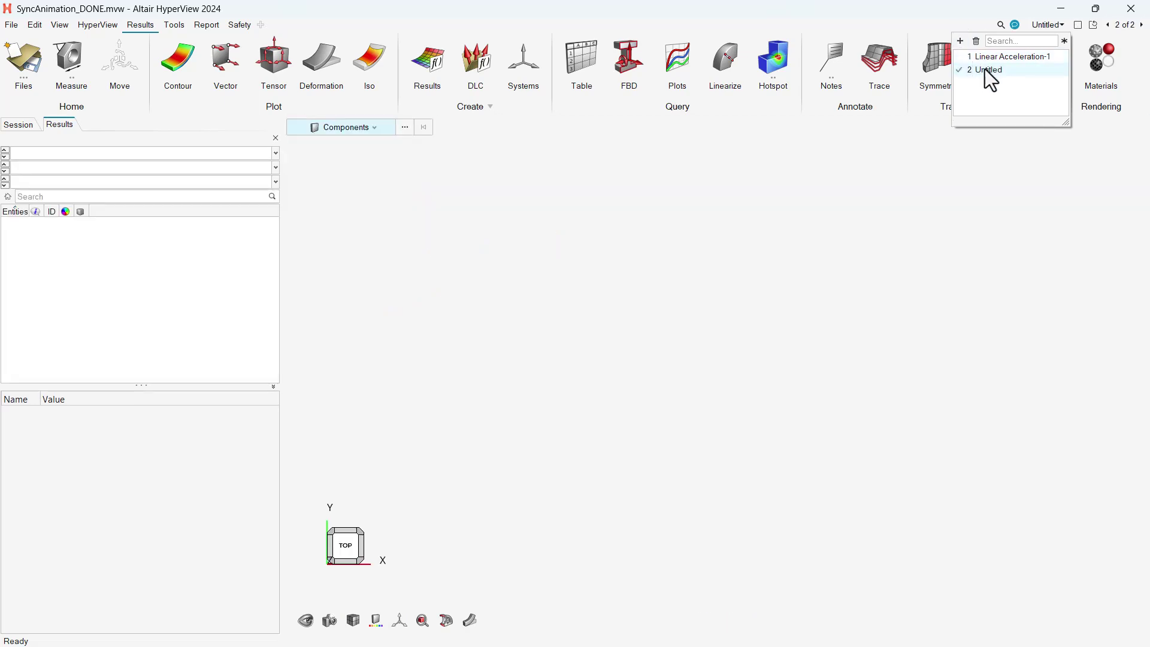
pyautogui.rightClick(985, 69)
pyautogui.click(1008, 112)
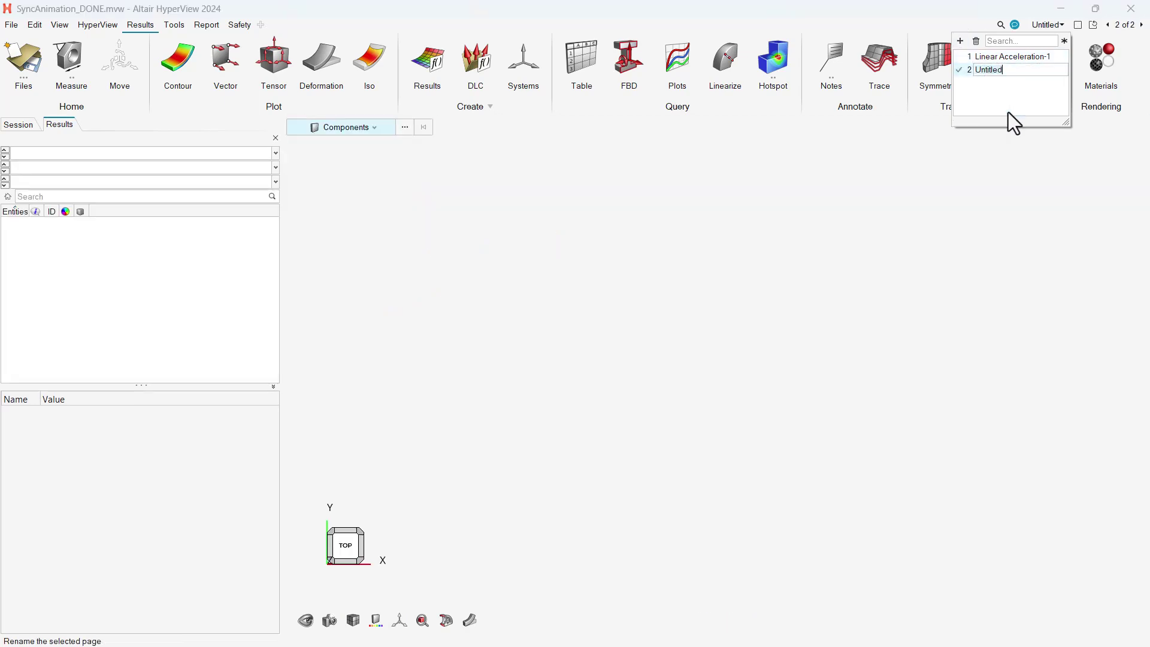
pyautogui.write('Linear Acc')
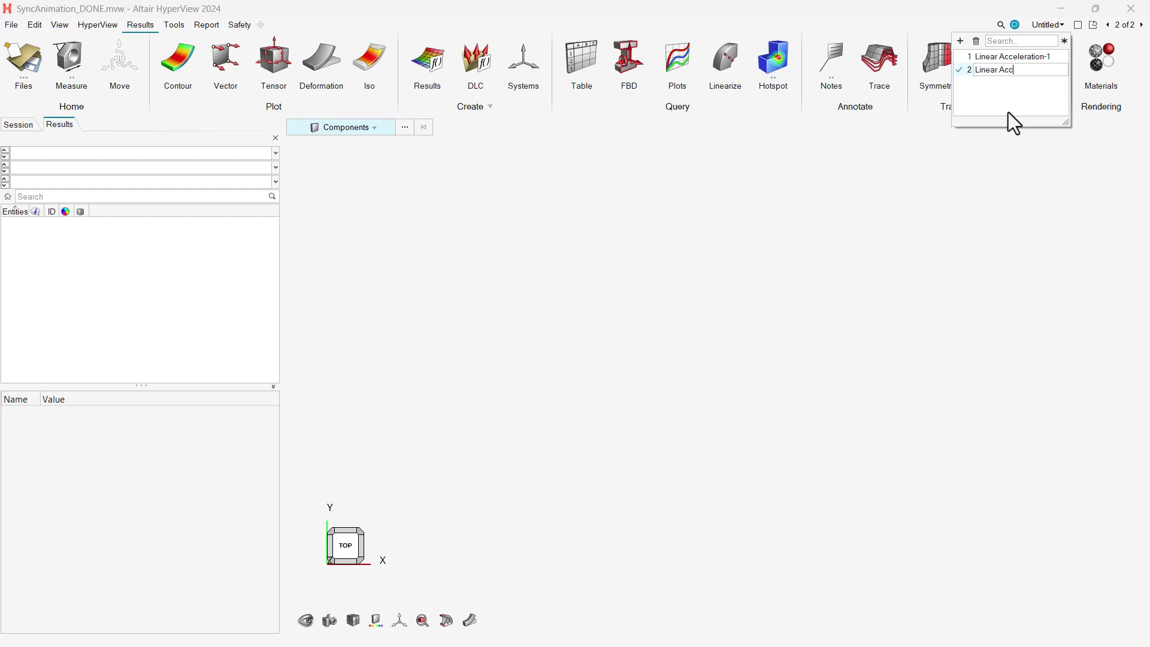
pyautogui.press('Return')
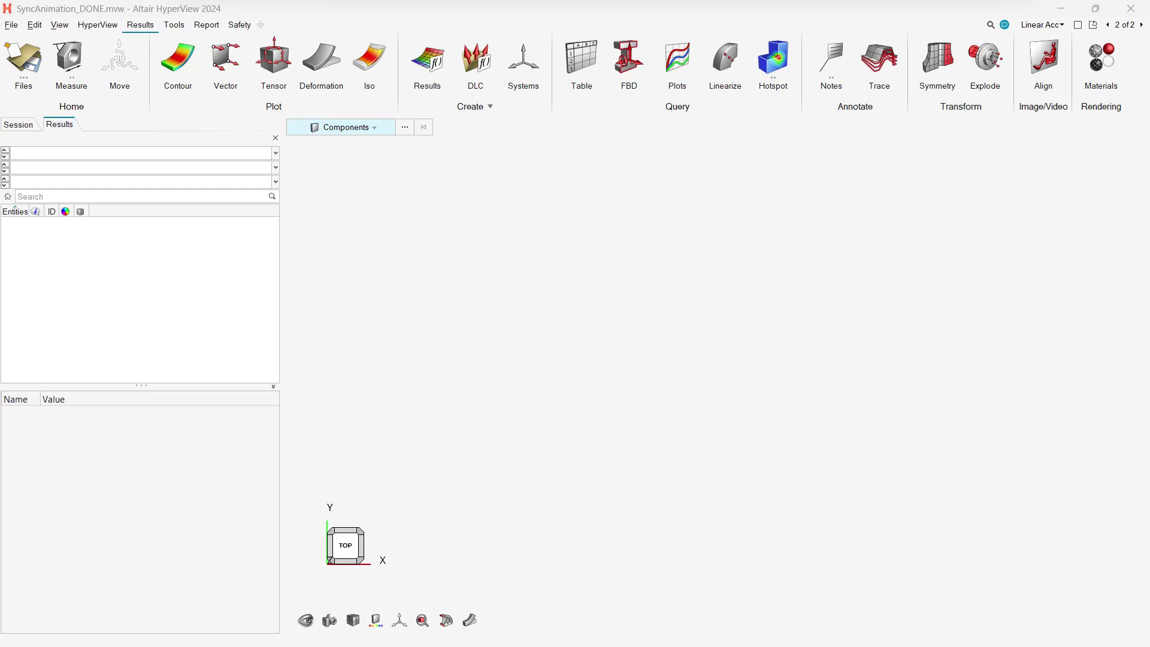
# Drag driv_bag.KIN3 from the file folder into the new page's viewport
pyautogui.hotkey('alt', 'Tab')
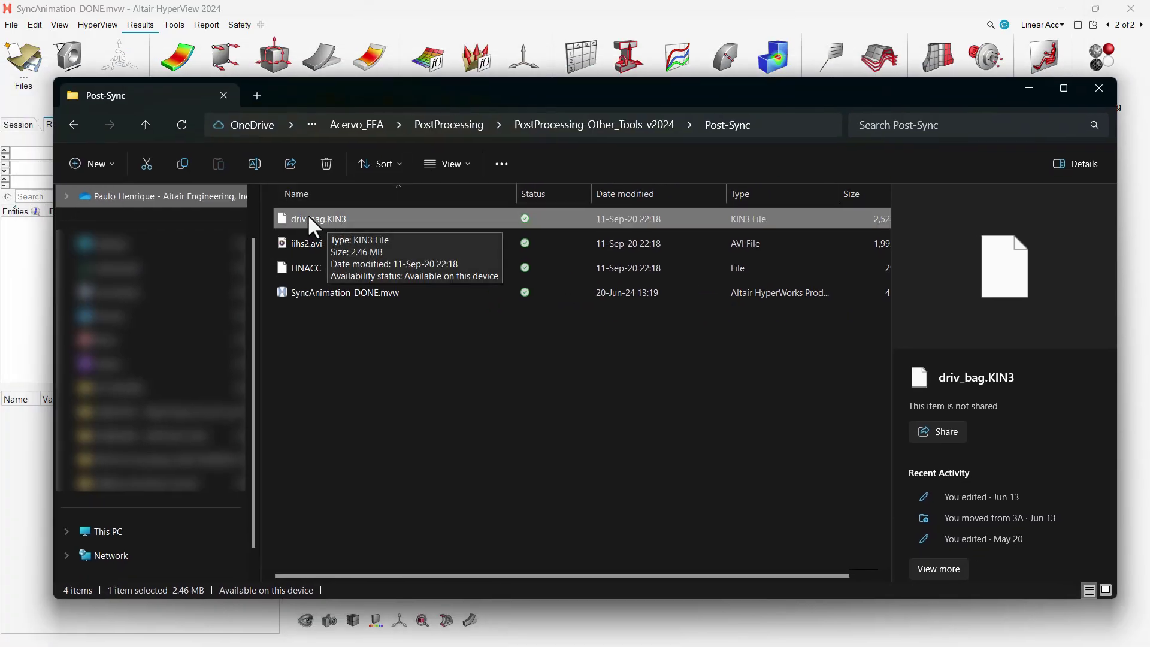
pyautogui.moveTo(309, 218); pyautogui.dragTo(1139, 281)
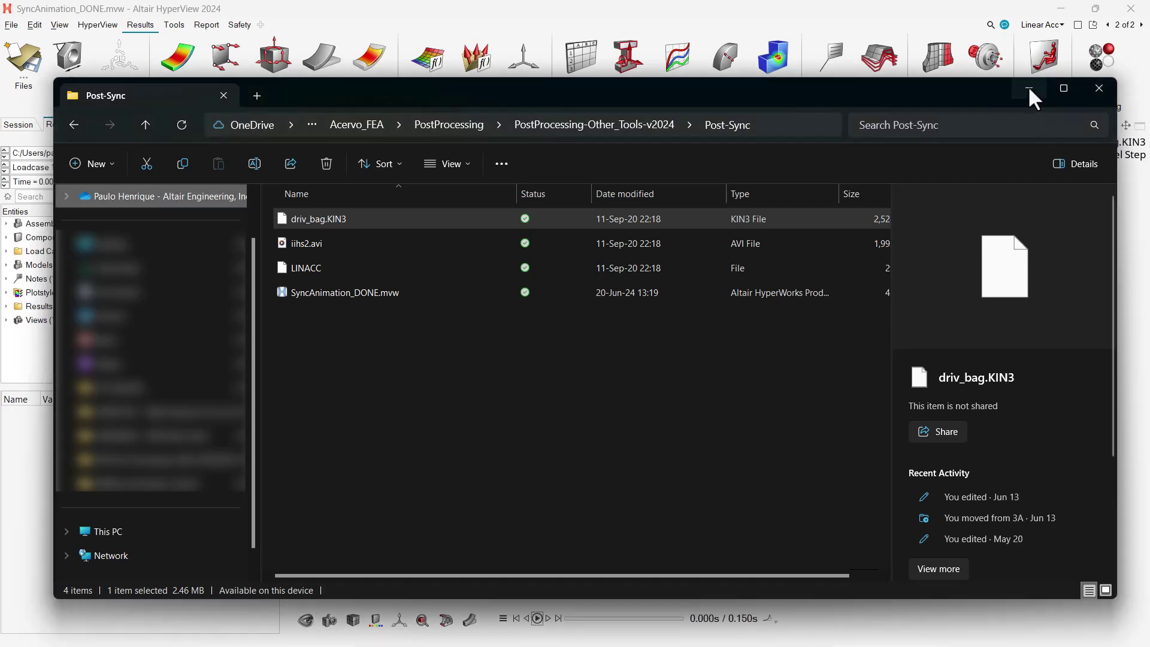
pyautogui.click(1028, 89)
# Orient the dummy to a fitted right-side view using the view cube
pyautogui.moveTo(647, 455); pyautogui.dragTo(350, 580, button='middle')
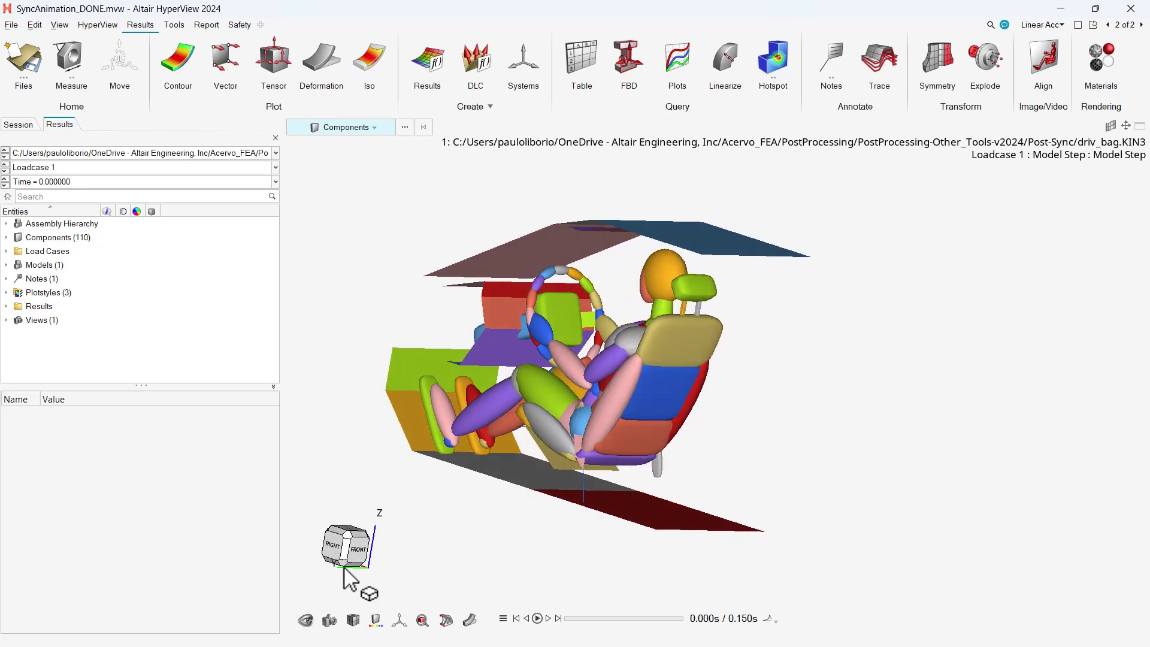
pyautogui.click(333, 542)
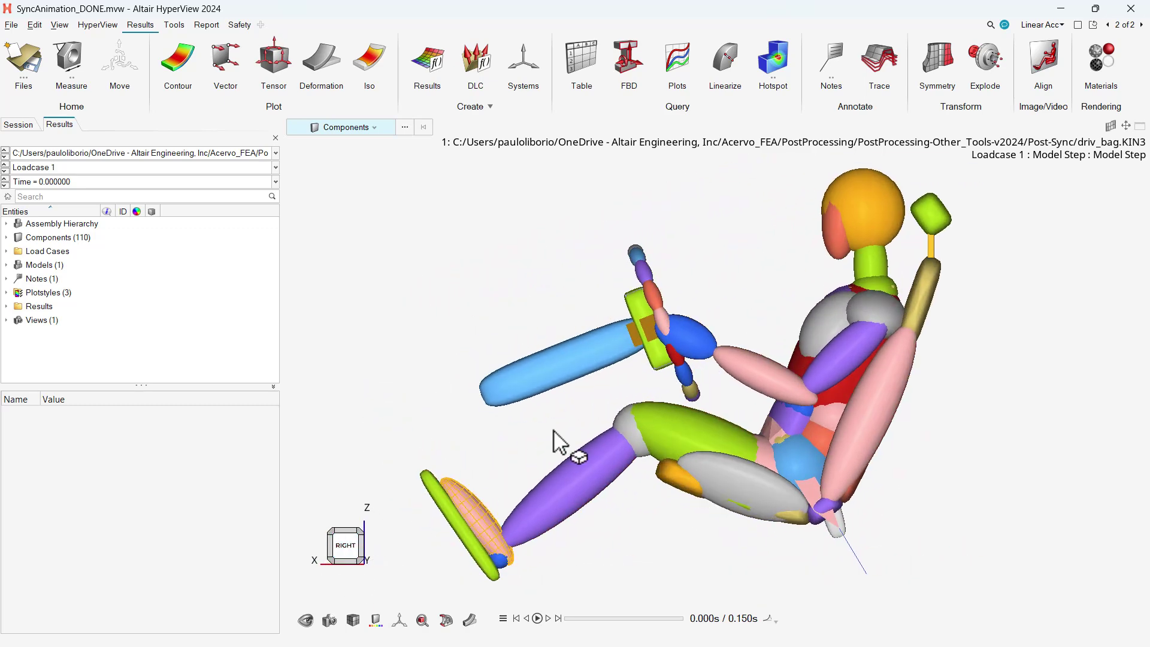
pyautogui.moveTo(560, 443); pyautogui.dragTo(654, 277, button='middle')
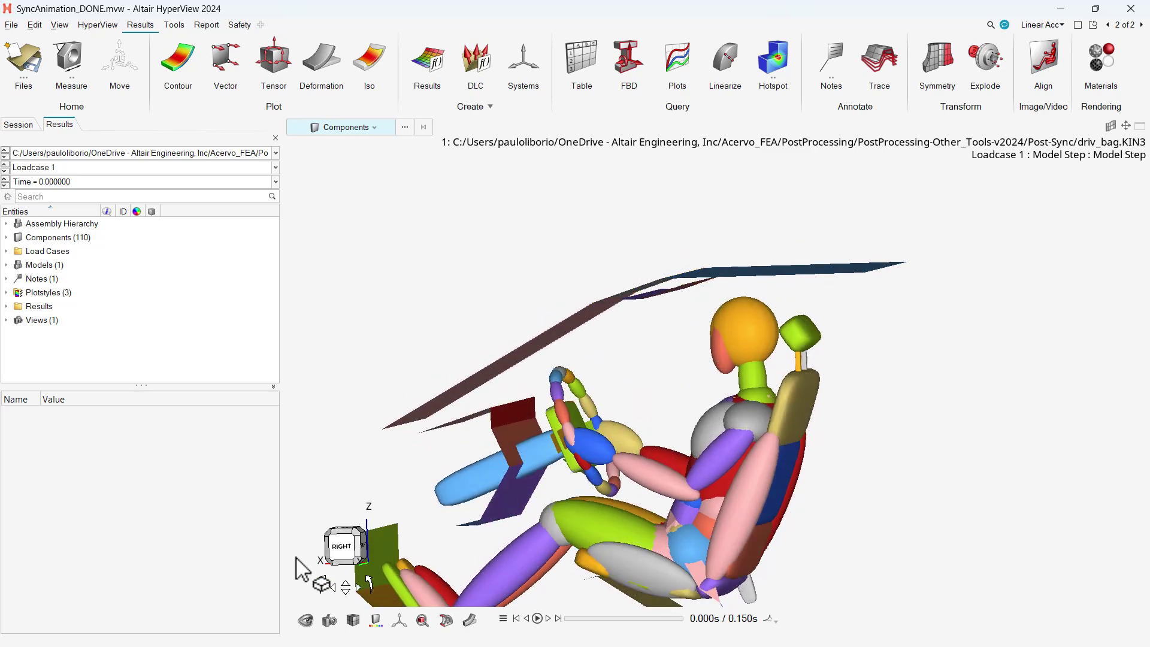
pyautogui.click(341, 545)
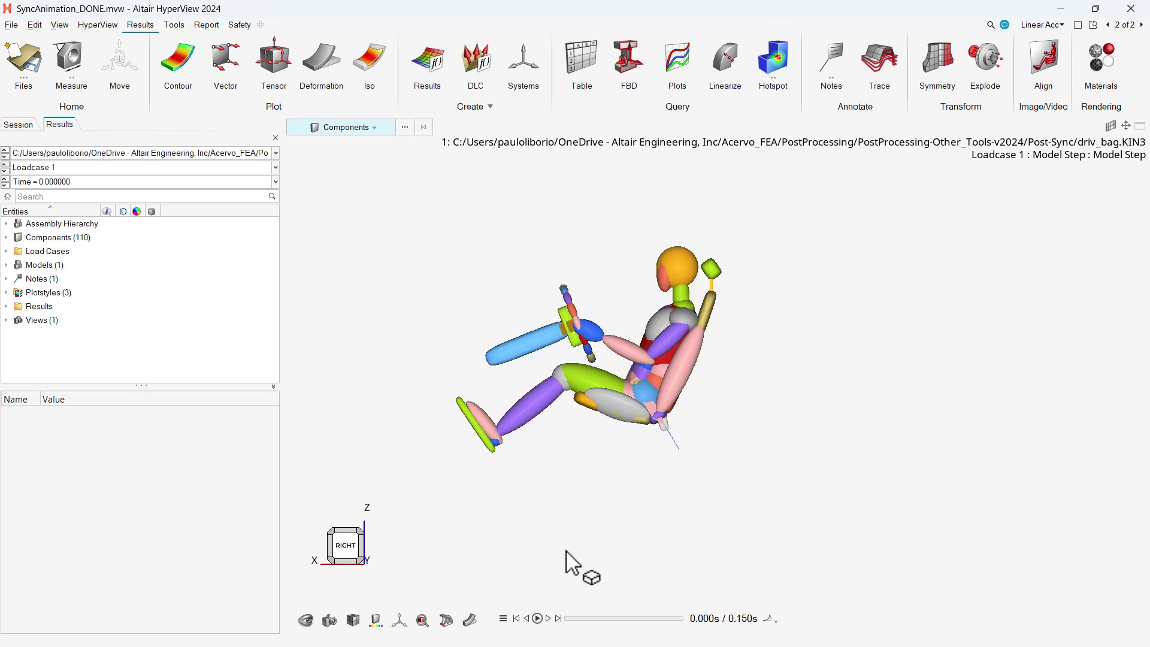
# Play the airbag deployment and pause at 0.025 s
pyautogui.click(537, 618)
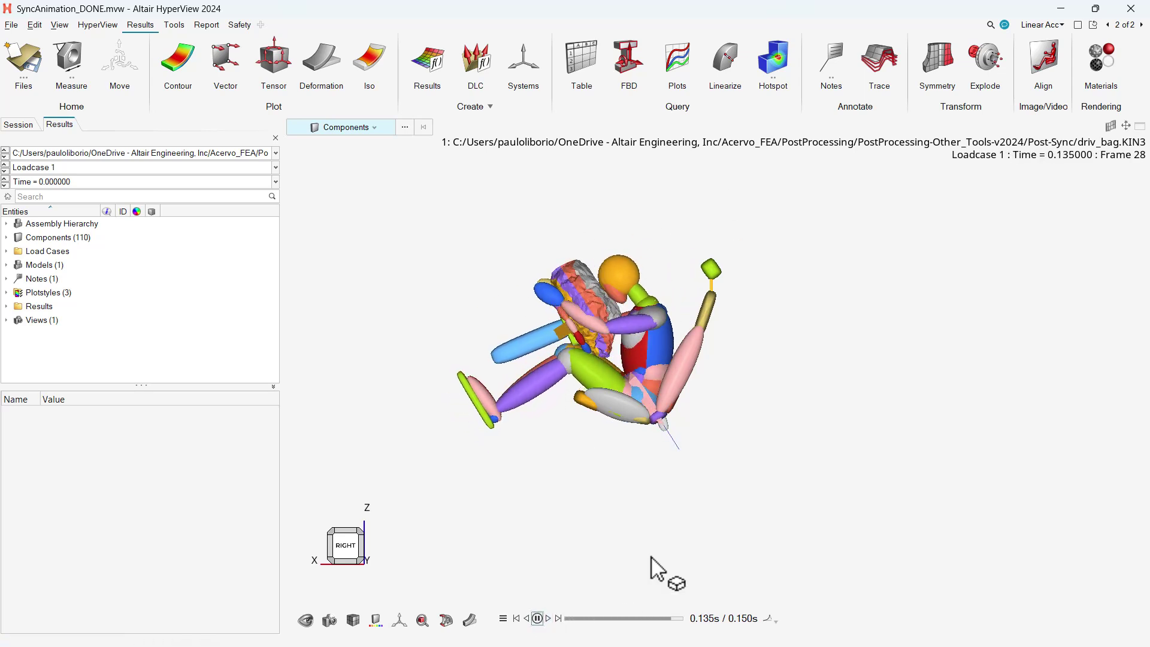
pyautogui.click(537, 618)
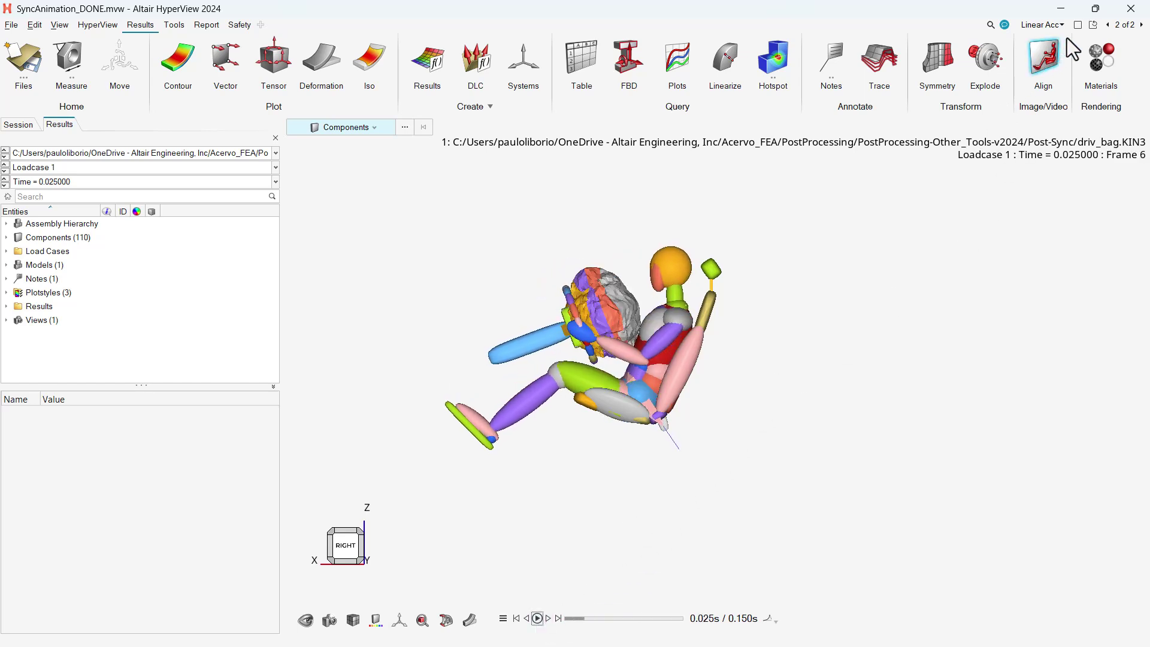
# Apply the one-left/two-right window layout and make the upper-right window an empty line chart
pyautogui.click(1078, 27)
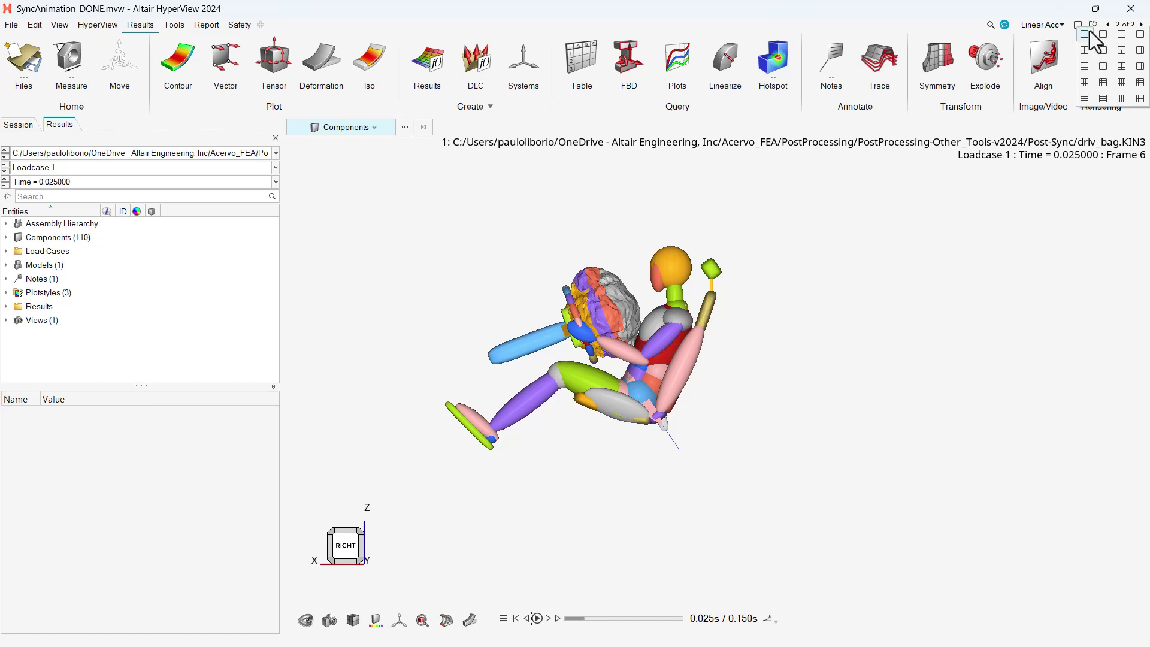
pyautogui.click(1140, 35)
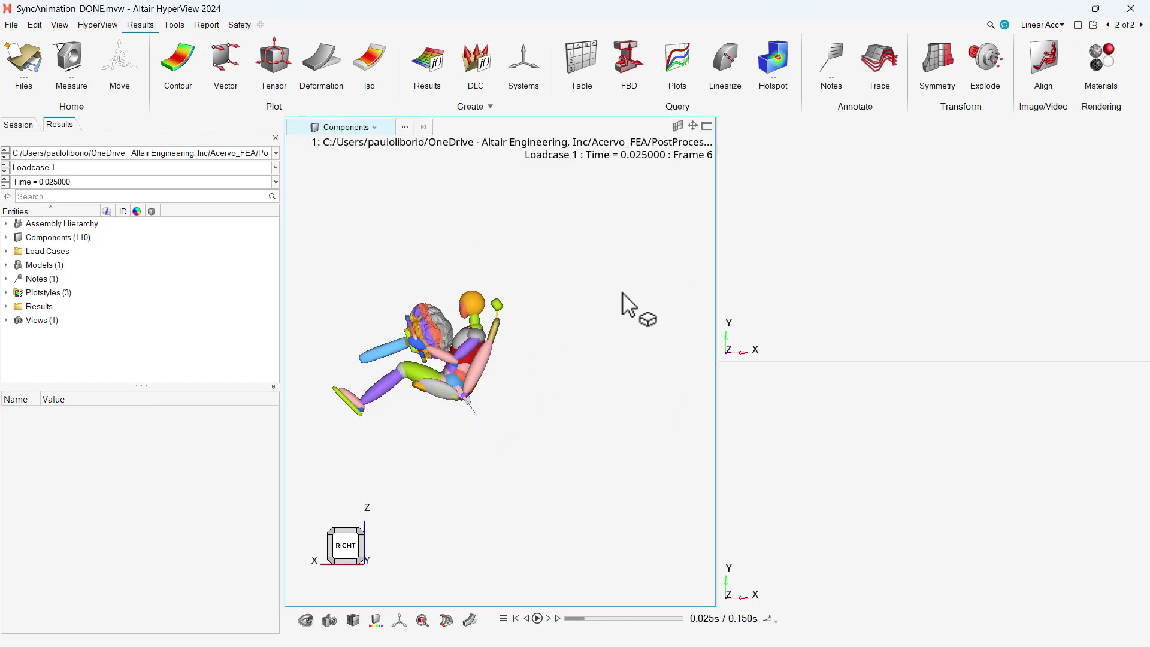
pyautogui.click(810, 222)
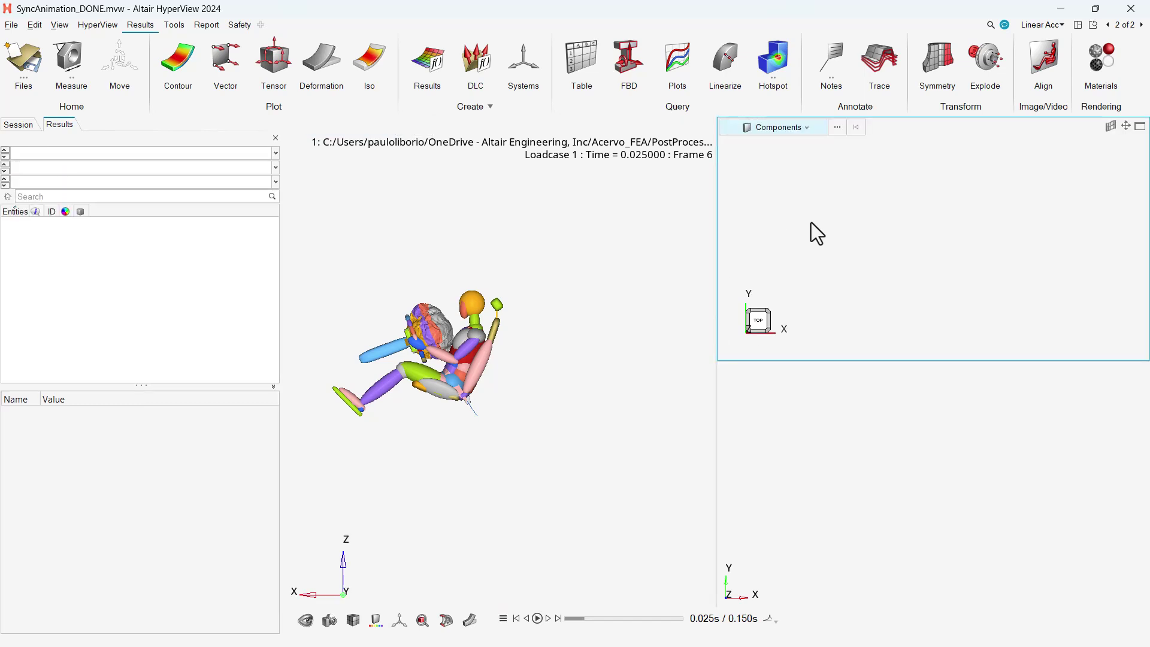
pyautogui.click(1111, 127)
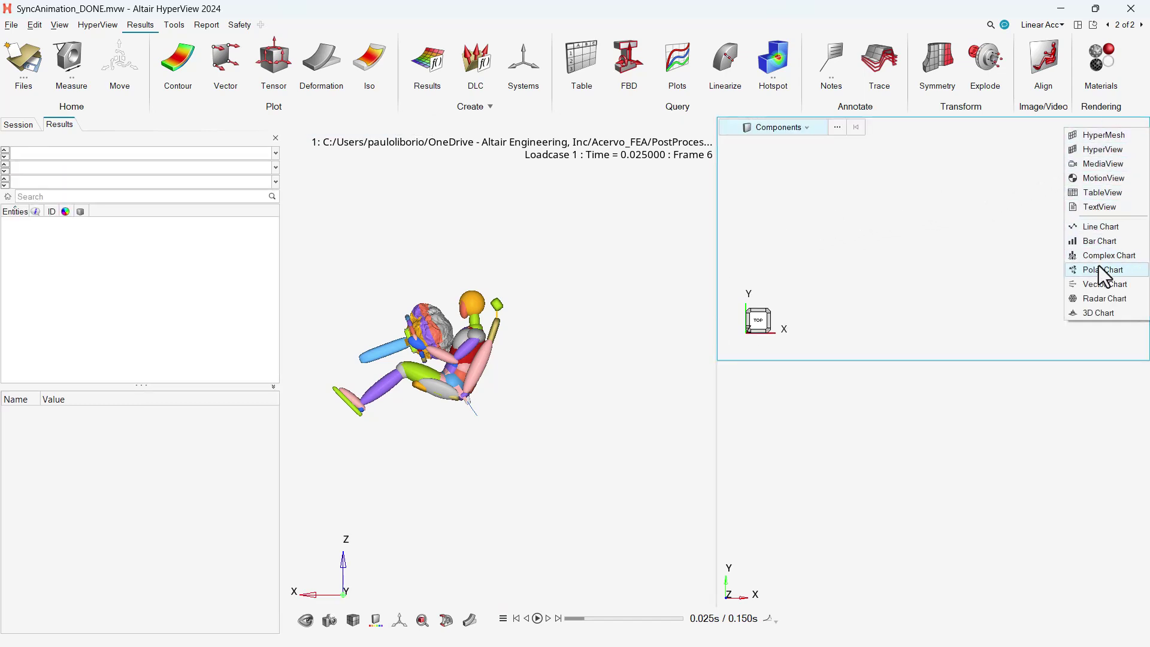
pyautogui.click(1100, 226)
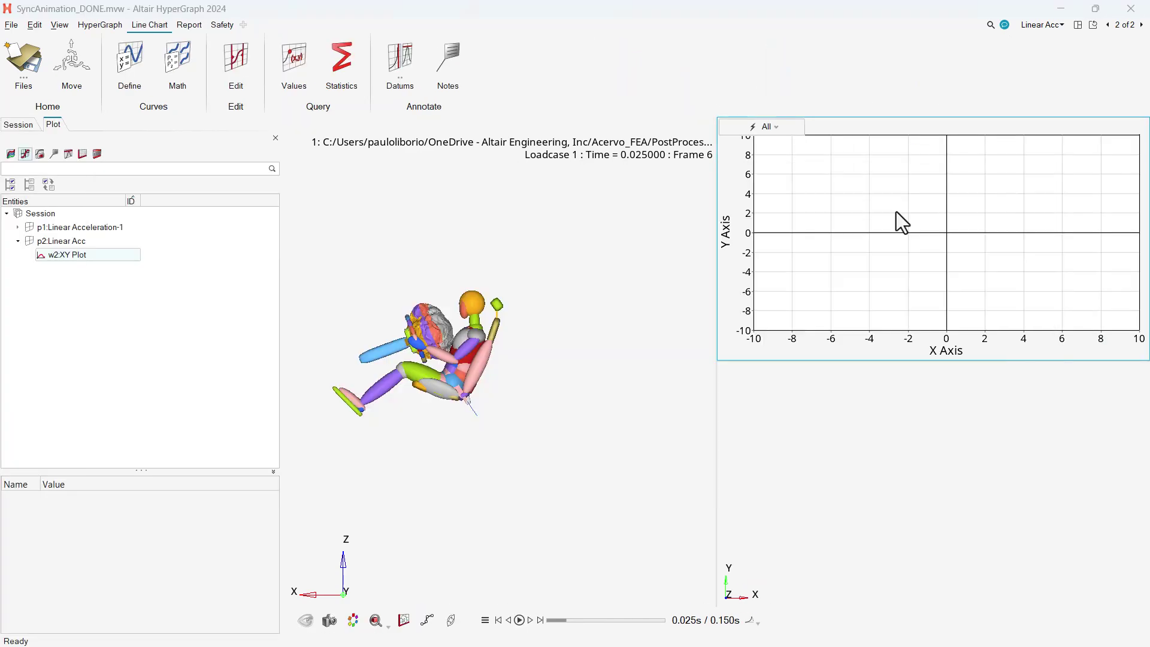
# Drag the LINACC acceleration data file into the line chart
pyautogui.hotkey('alt', 'Tab')
pyautogui.click(320, 268)
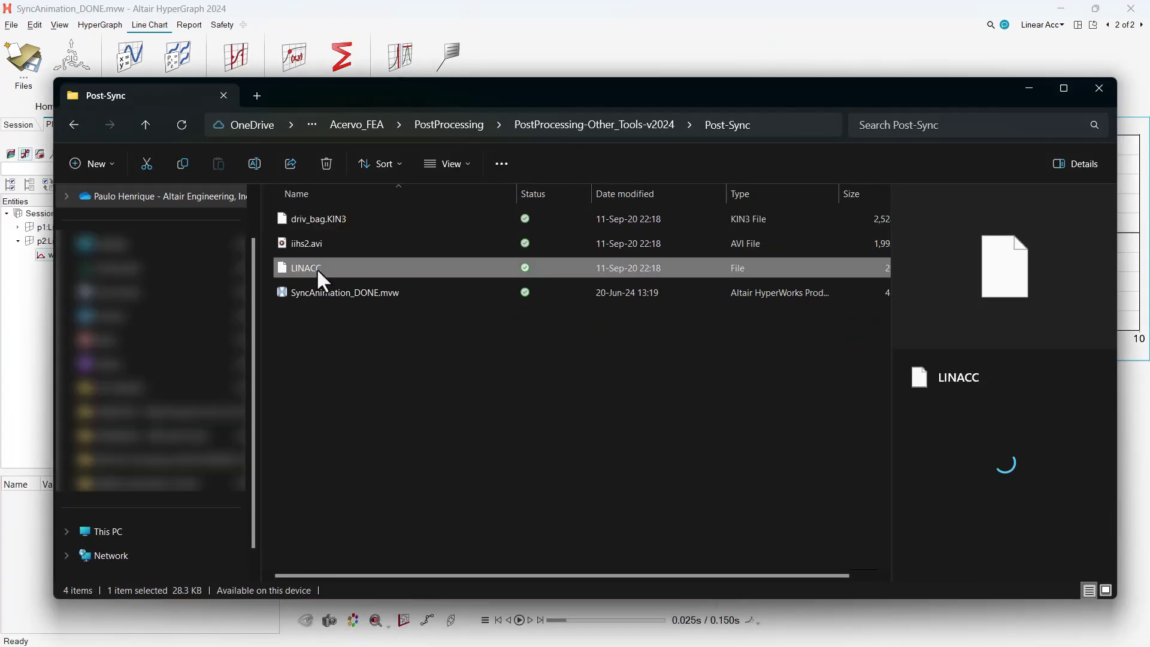
pyautogui.moveTo(312, 268); pyautogui.dragTo(929, 233)
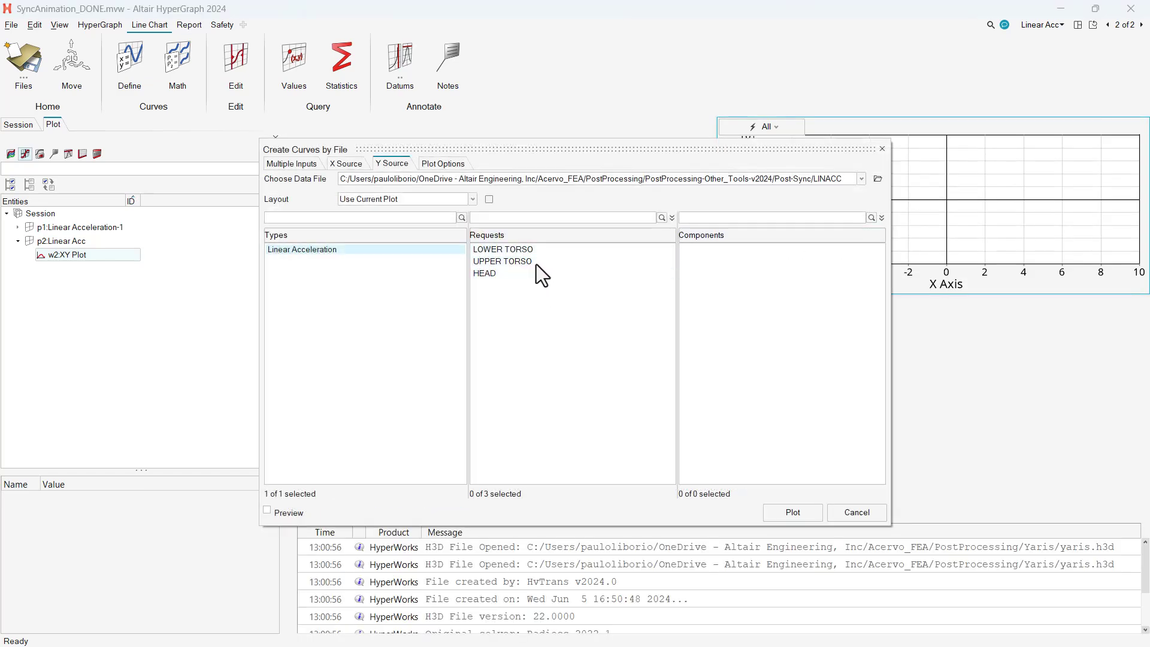
# Plot resultant acceleration for LOWER TORSO, UPPER TORSO and HEAD, then close the dialog and message log
pyautogui.moveTo(537, 271); pyautogui.dragTo(523, 252)
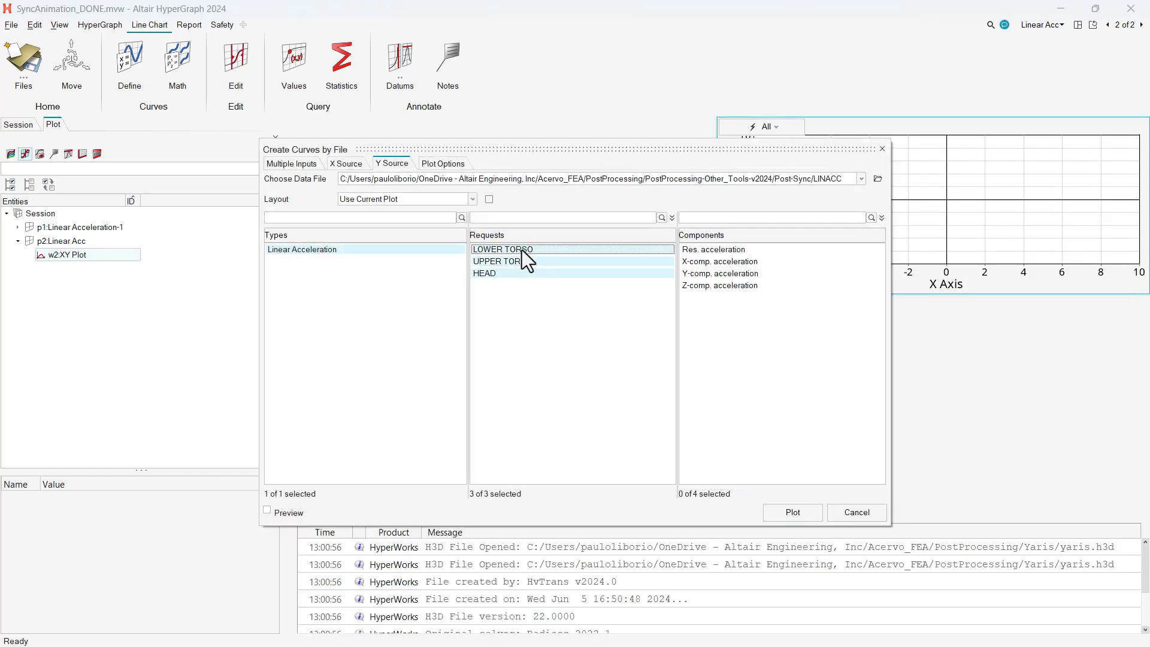
pyautogui.click(735, 251)
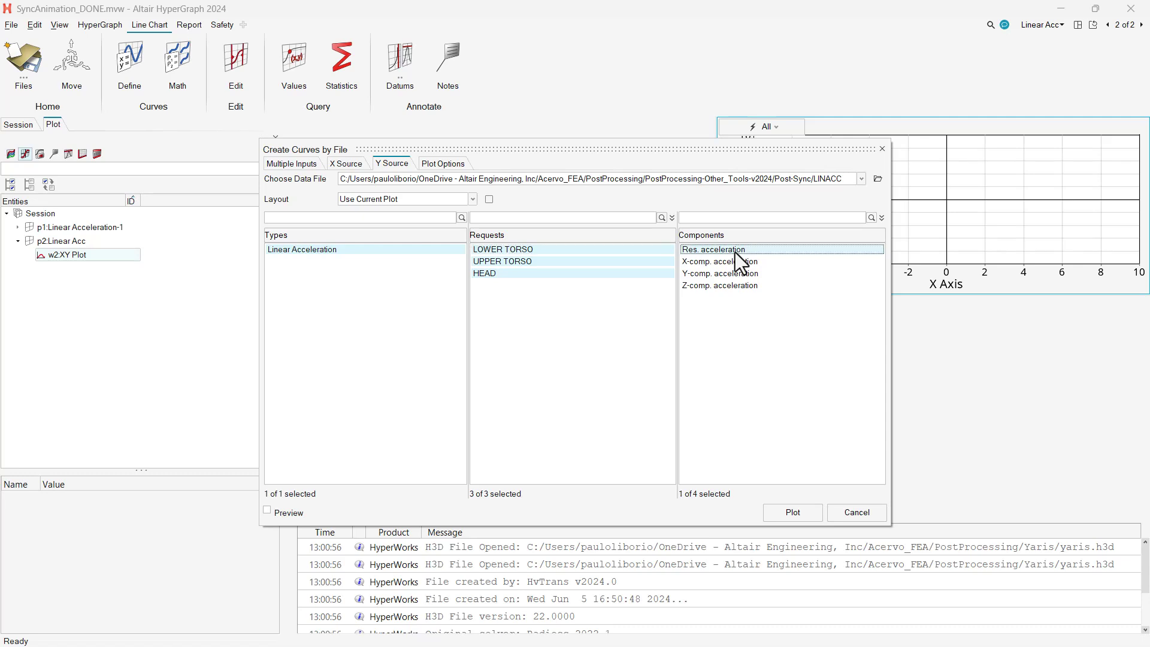
pyautogui.click(808, 513)
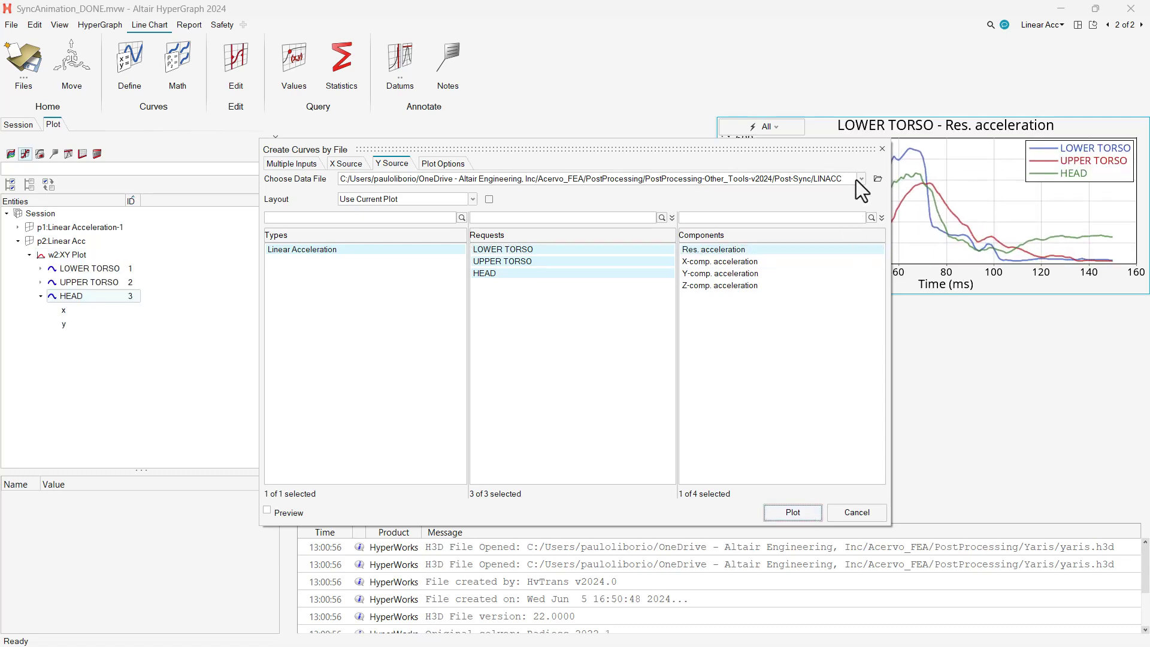
pyautogui.click(882, 151)
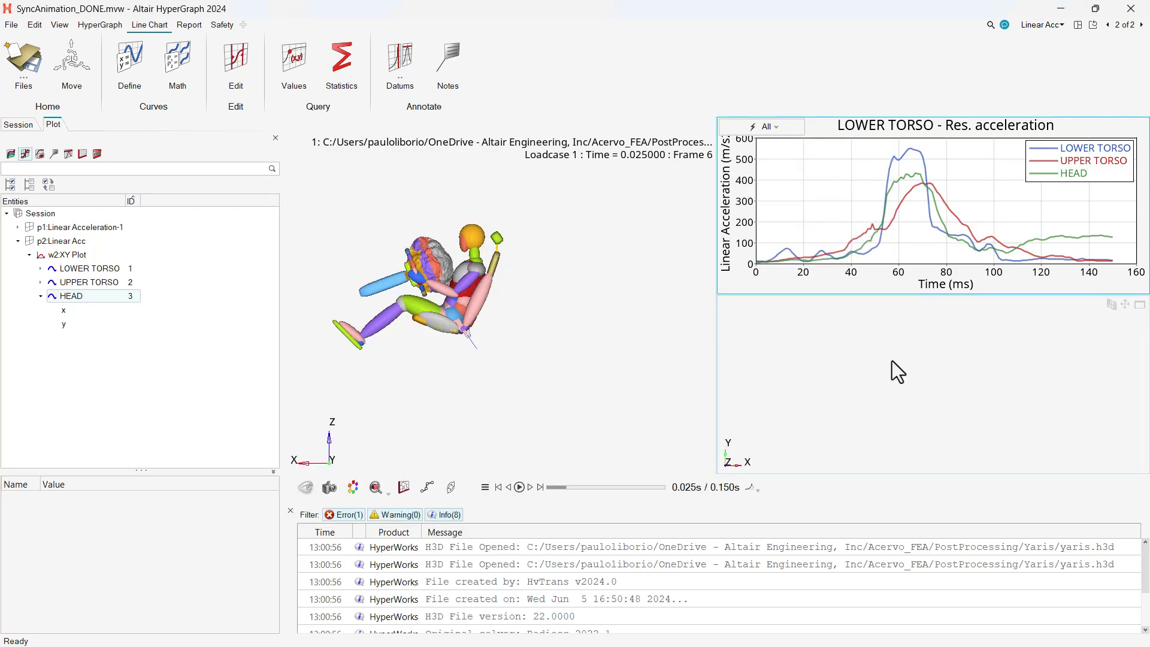
pyautogui.click(290, 511)
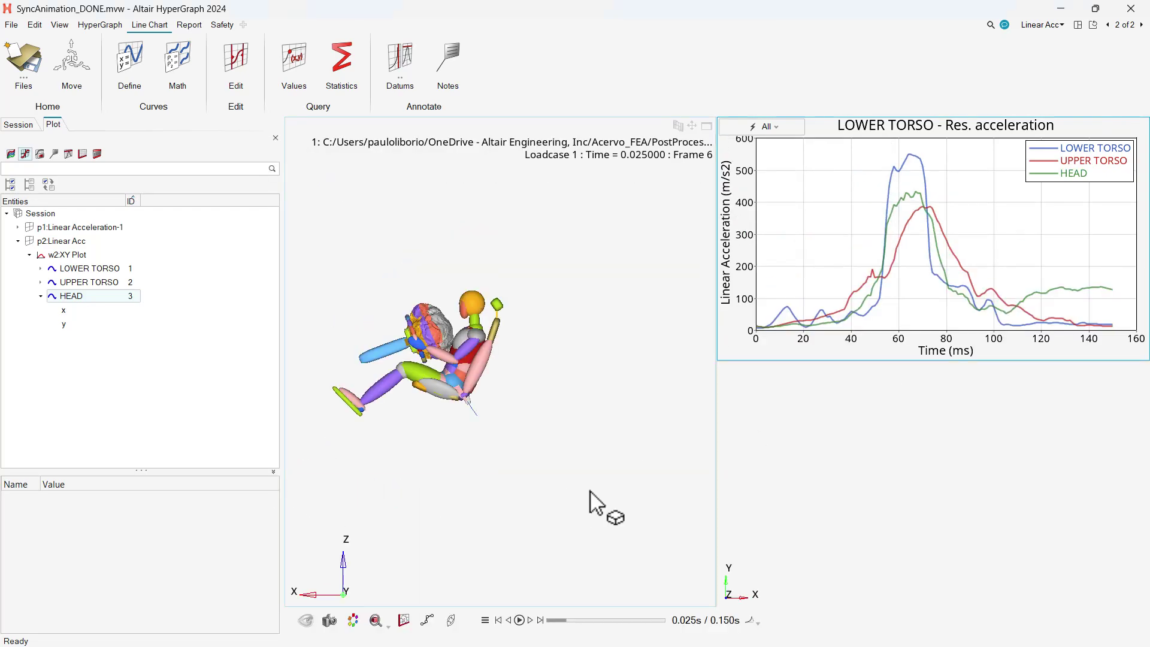
# Change the empty lower-right window's type to MediaView
pyautogui.click(814, 438)
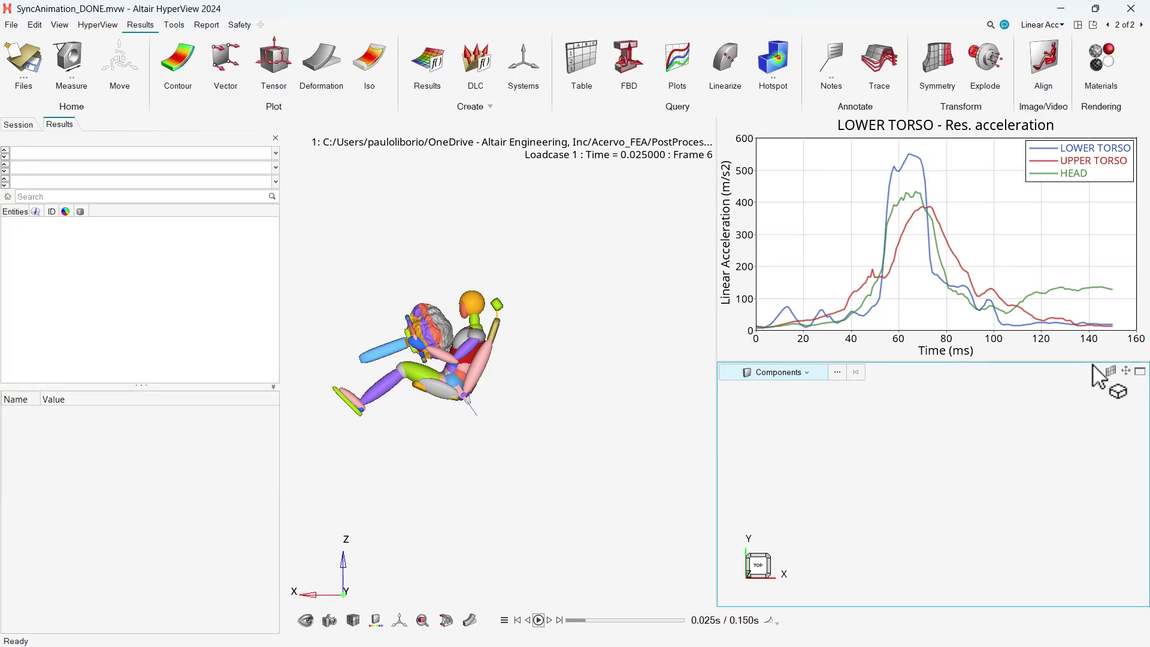
pyautogui.click(1111, 371)
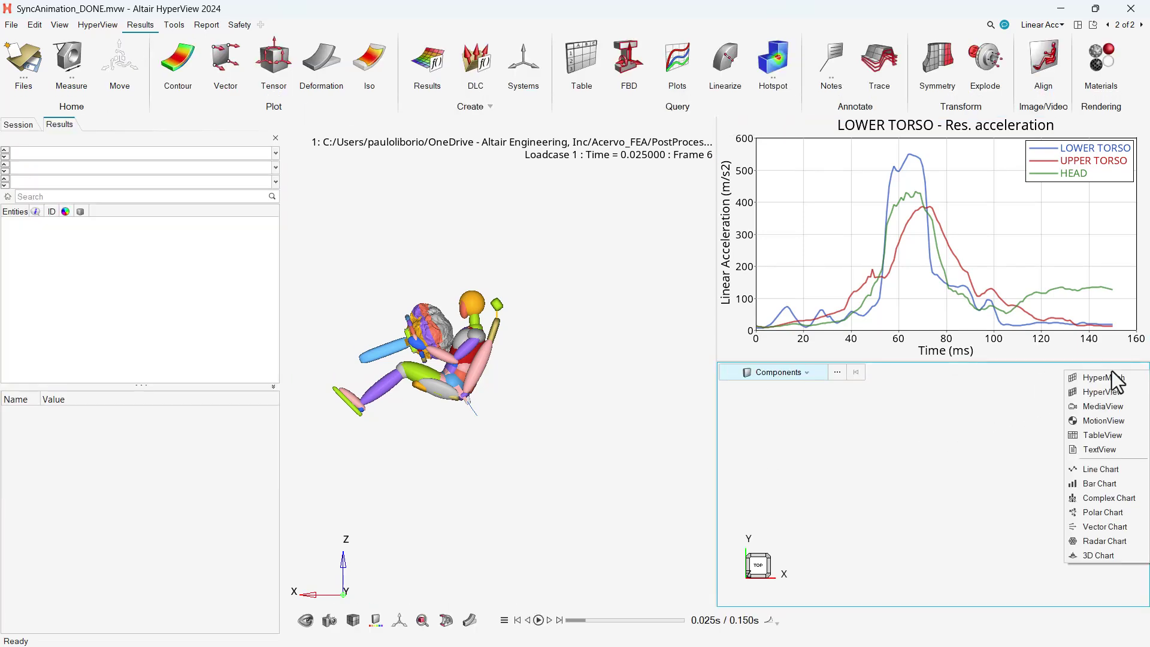
pyautogui.click(1106, 406)
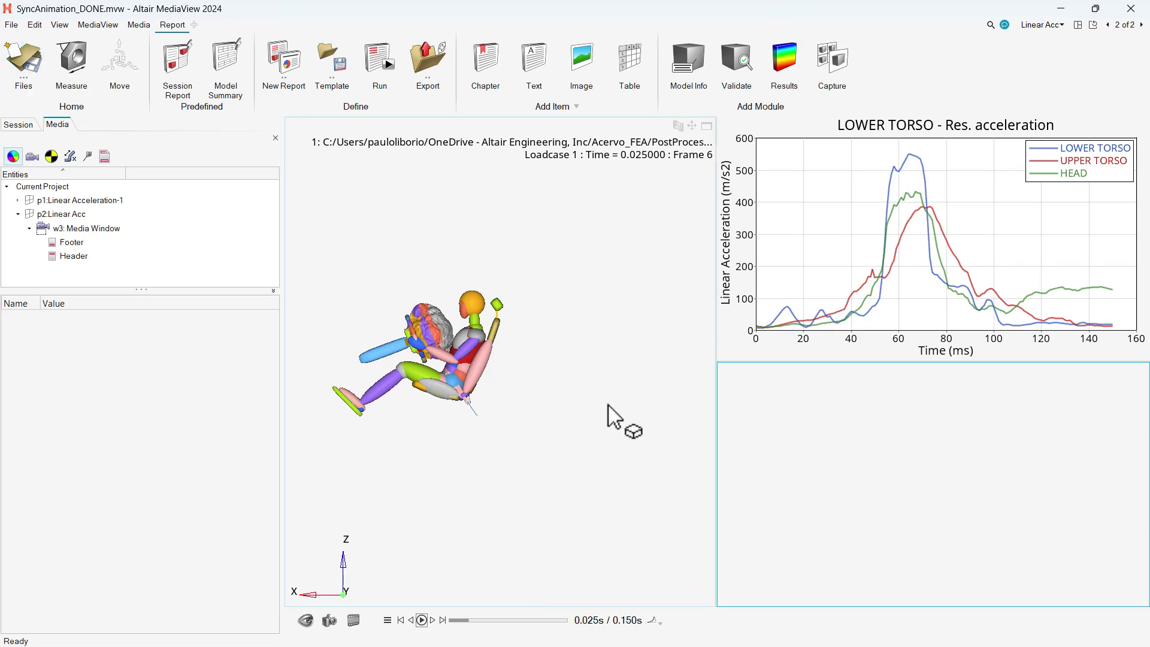
# Drag iihs2.avi from the Post-Sync folder into the lower-right media window
pyautogui.hotkey('alt', 'Tab')
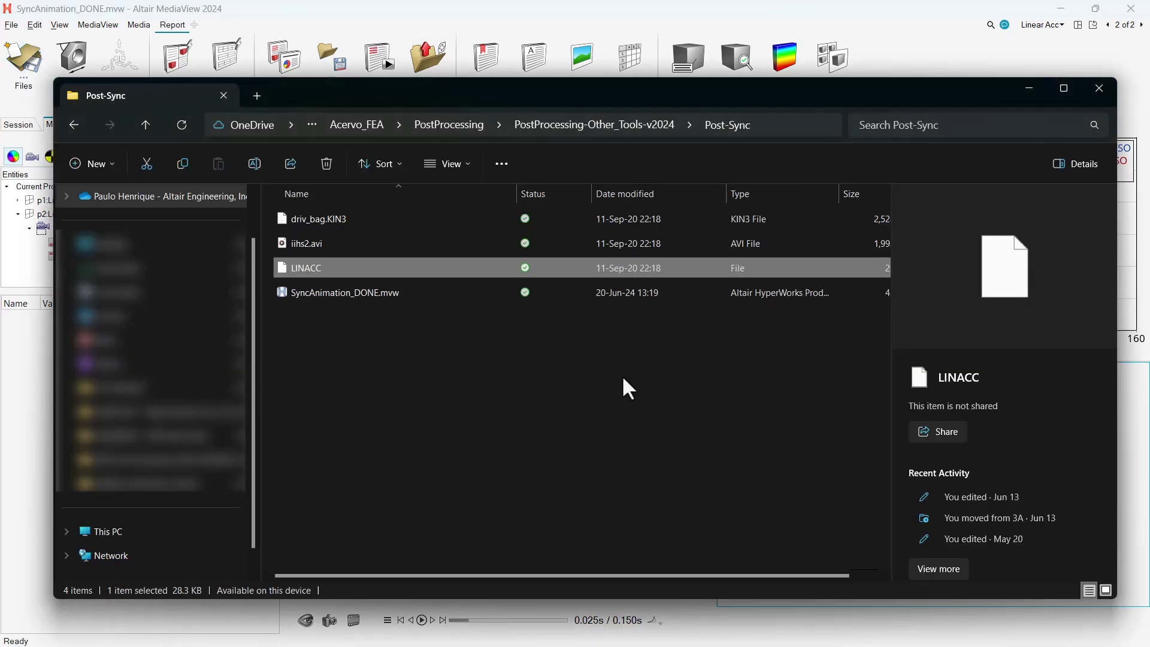
pyautogui.click(528, 238)
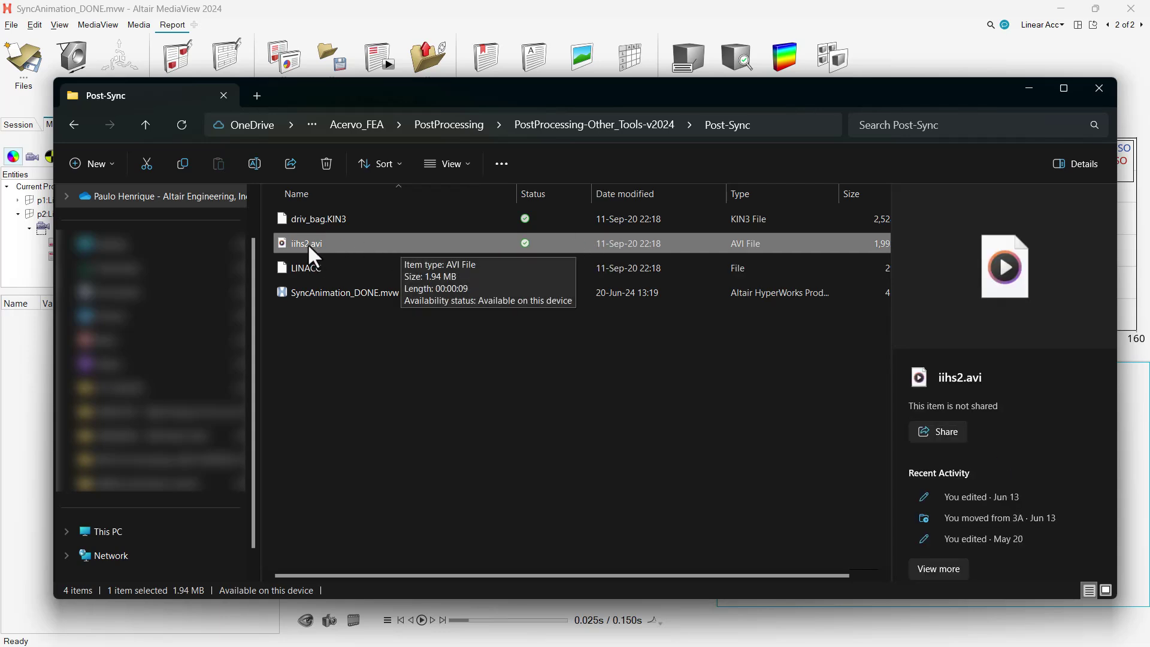
pyautogui.moveTo(308, 243); pyautogui.dragTo(905, 454)
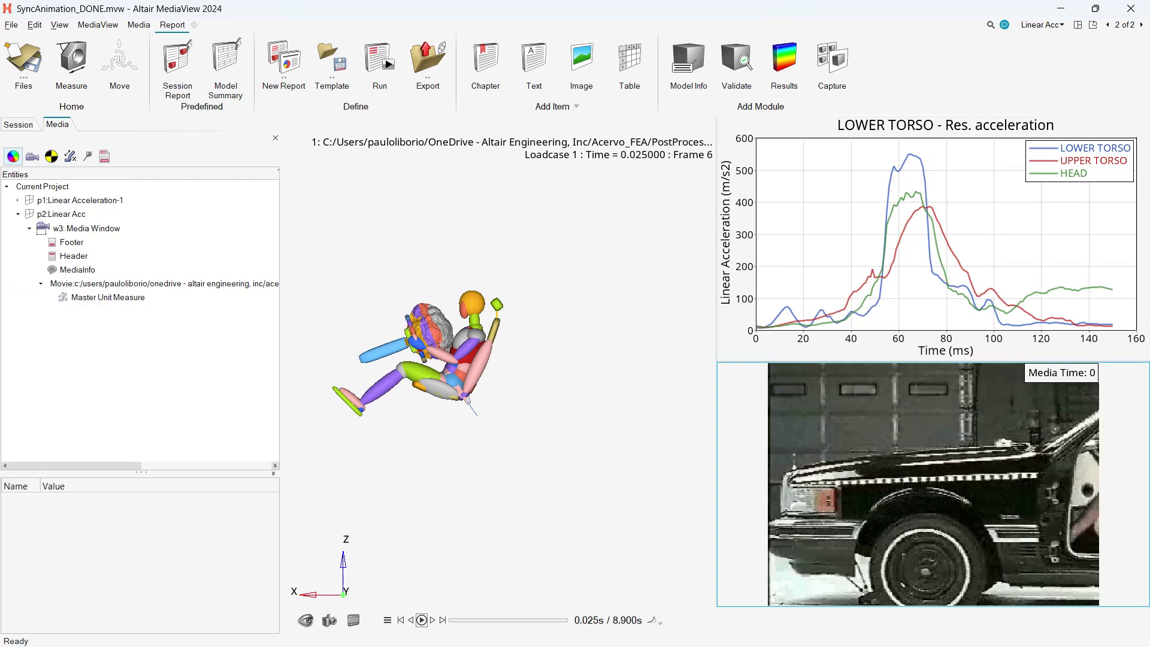
# Switch to the two-left/one-right layout and narrow the browser panel to widen the views
pyautogui.click(1078, 25)
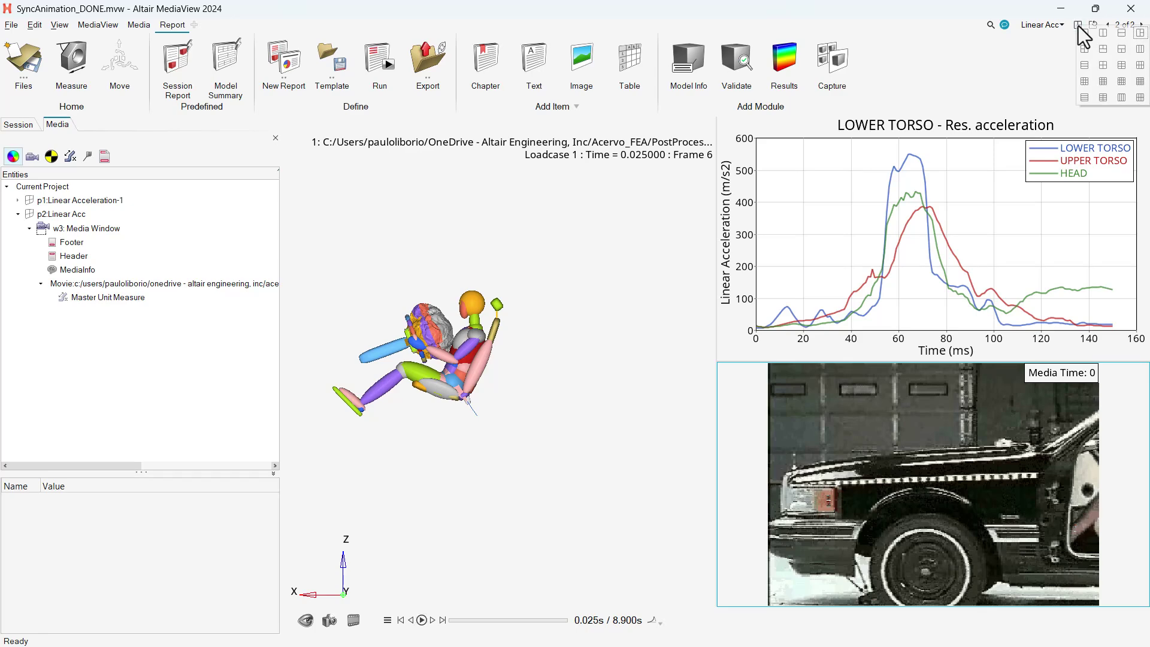
pyautogui.click(1088, 51)
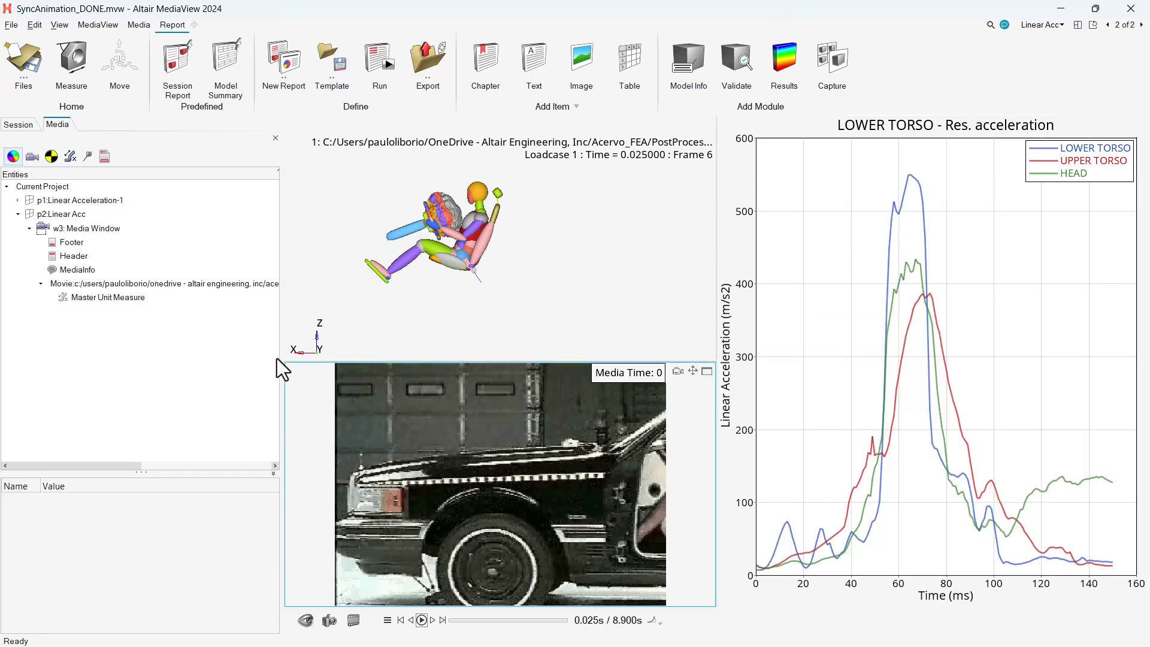
pyautogui.moveTo(280, 330); pyautogui.dragTo(206, 329)
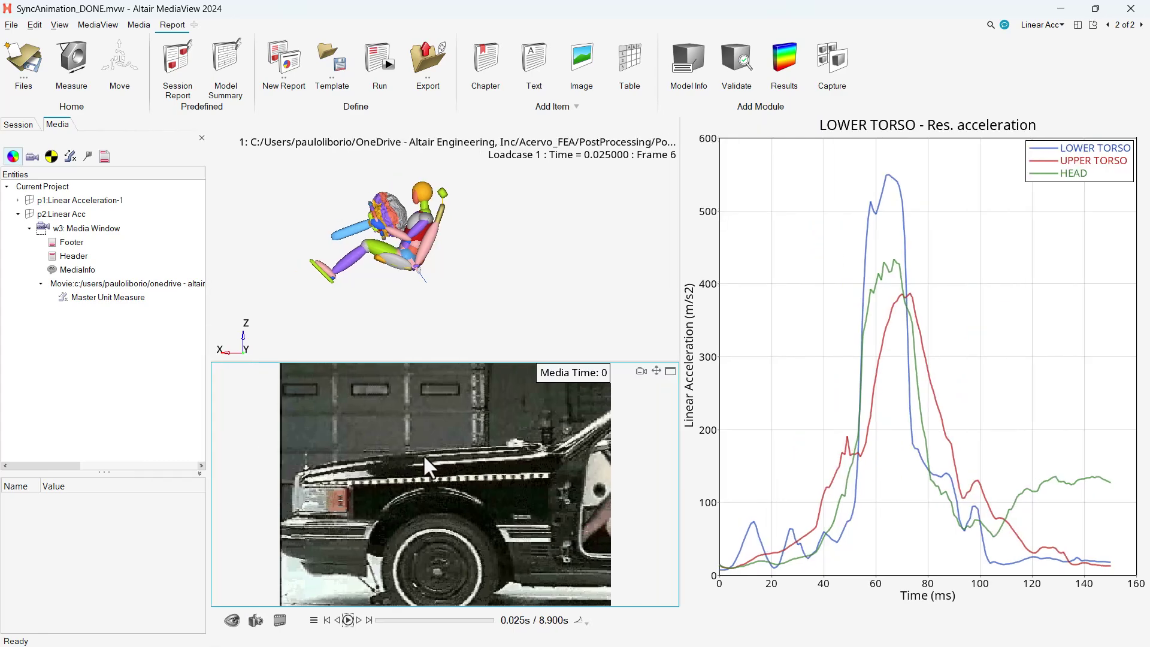
# Play the dummy, chart and video together, pause, step back a frame, then return to frame 1
pyautogui.click(348, 620)
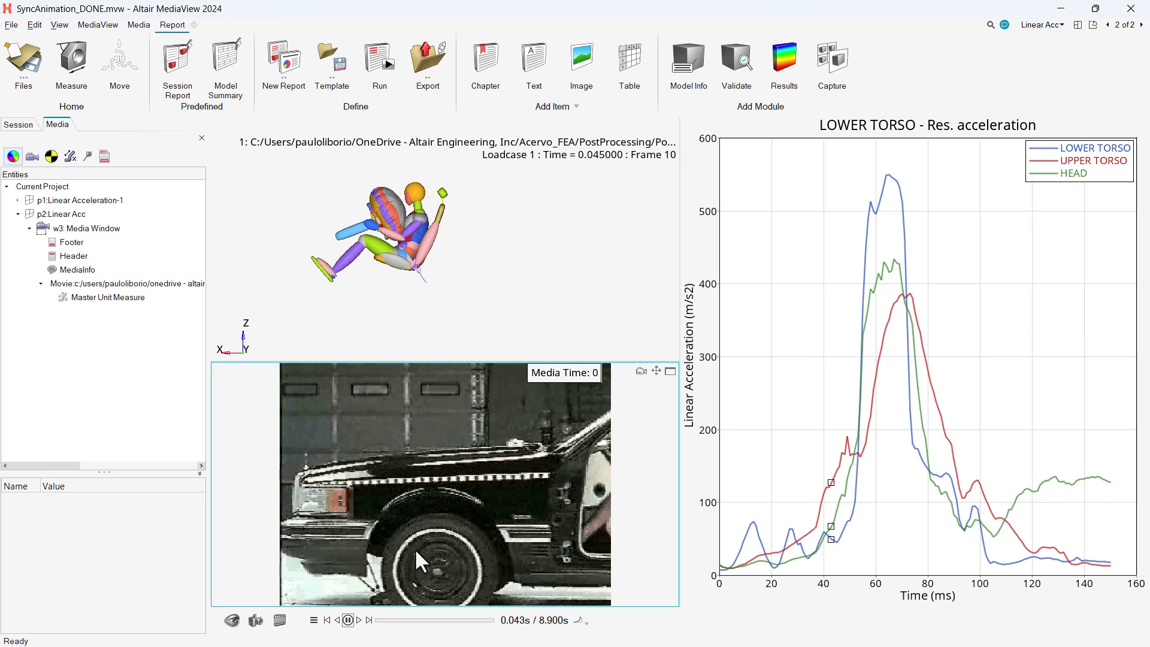
pyautogui.click(348, 619)
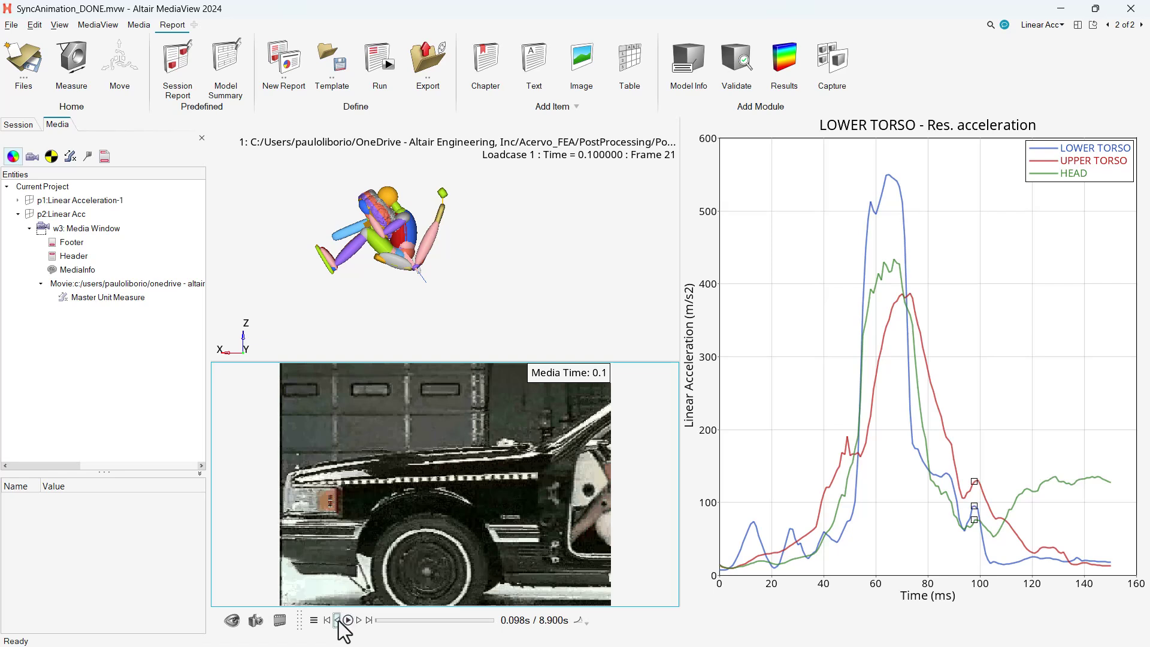
pyautogui.click(337, 619)
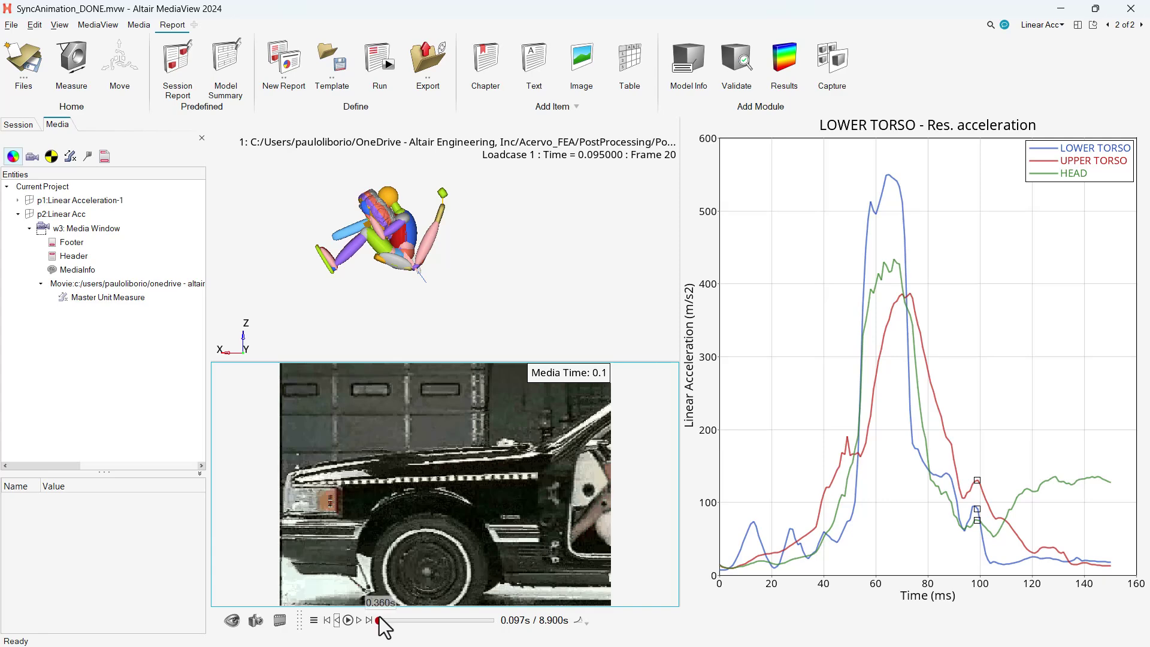
pyautogui.click(586, 313)
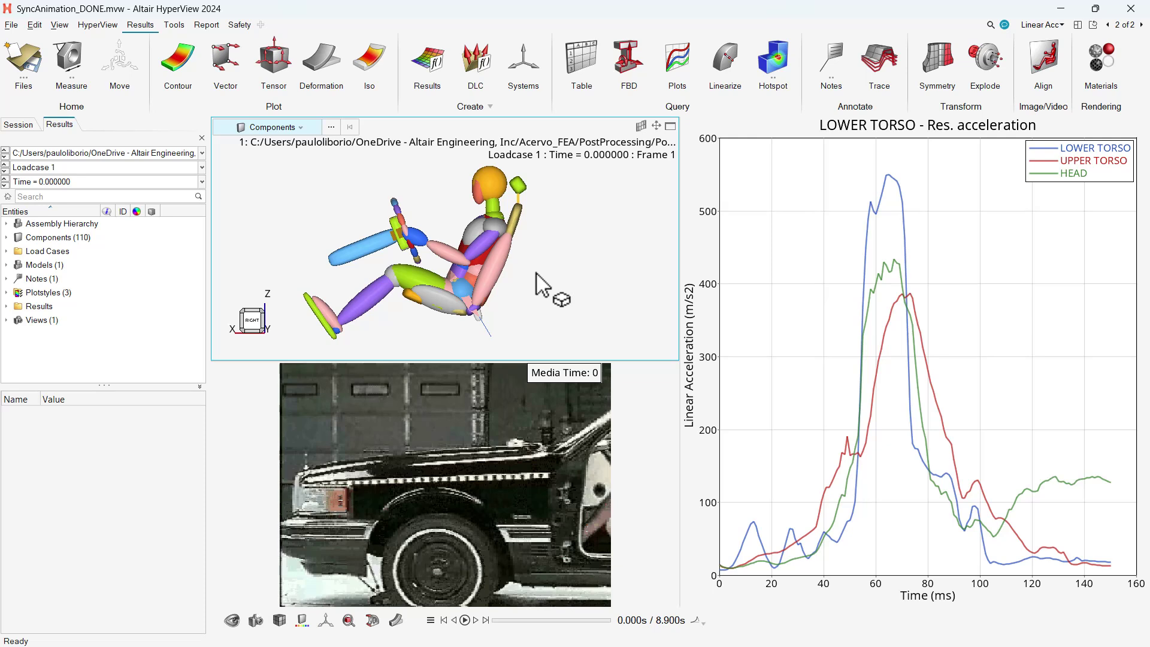
# Check the Time scales settings, then open Synchronize Window Animation listing the model, chart and video windows
pyautogui.click(430, 620)
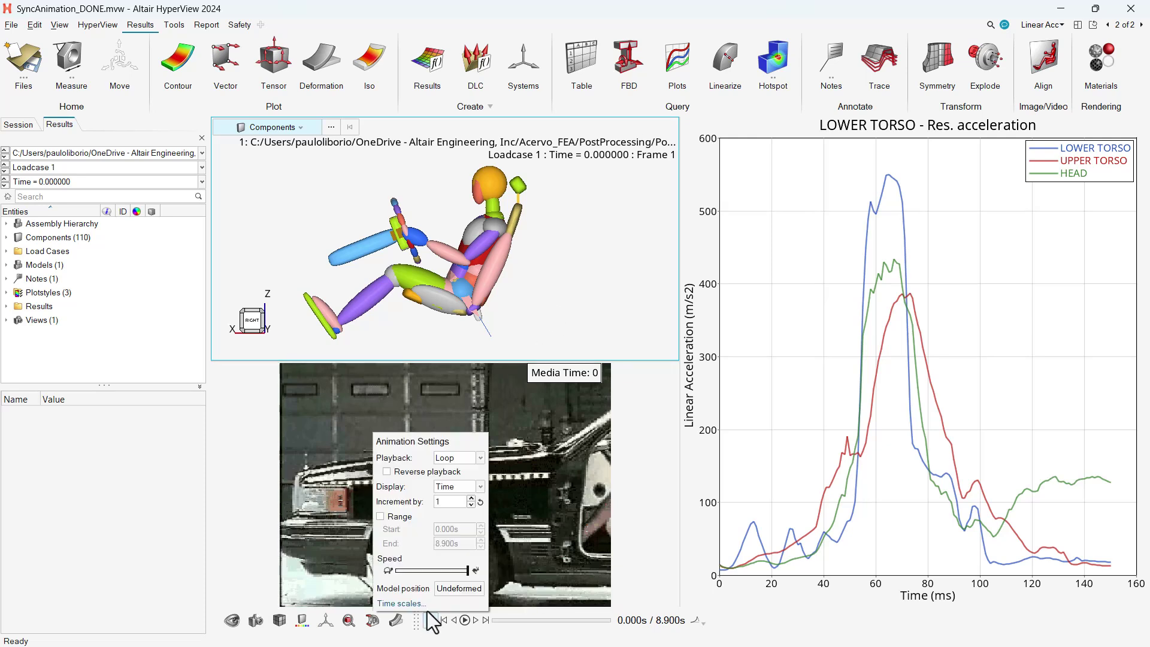
pyautogui.click(403, 604)
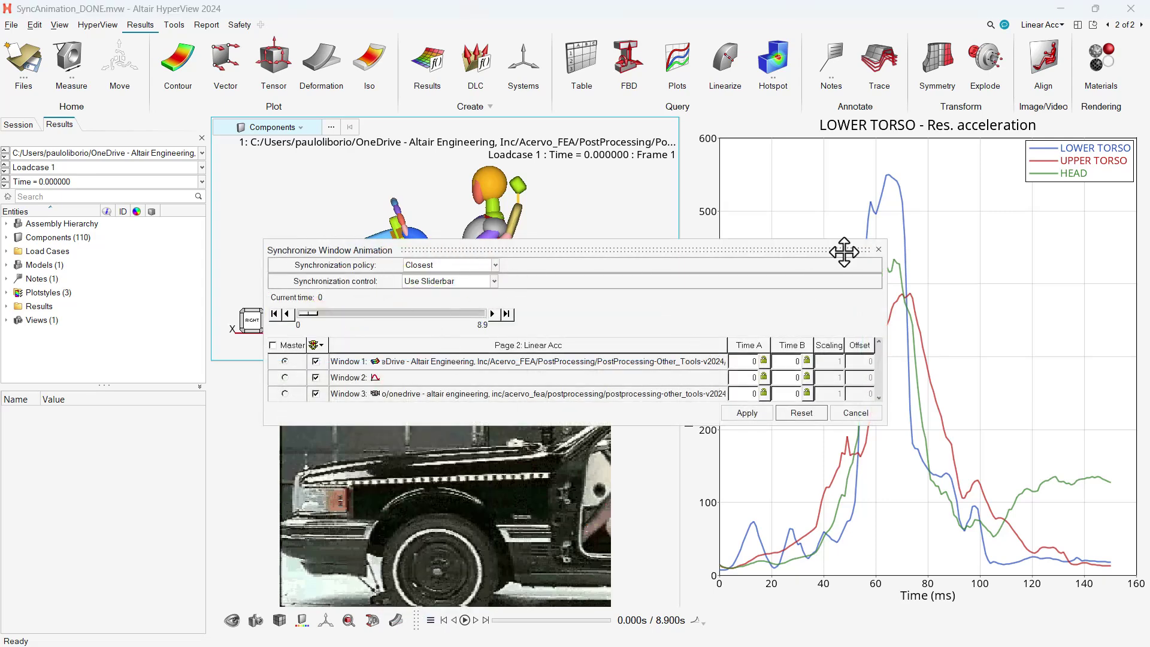
pyautogui.click(878, 249)
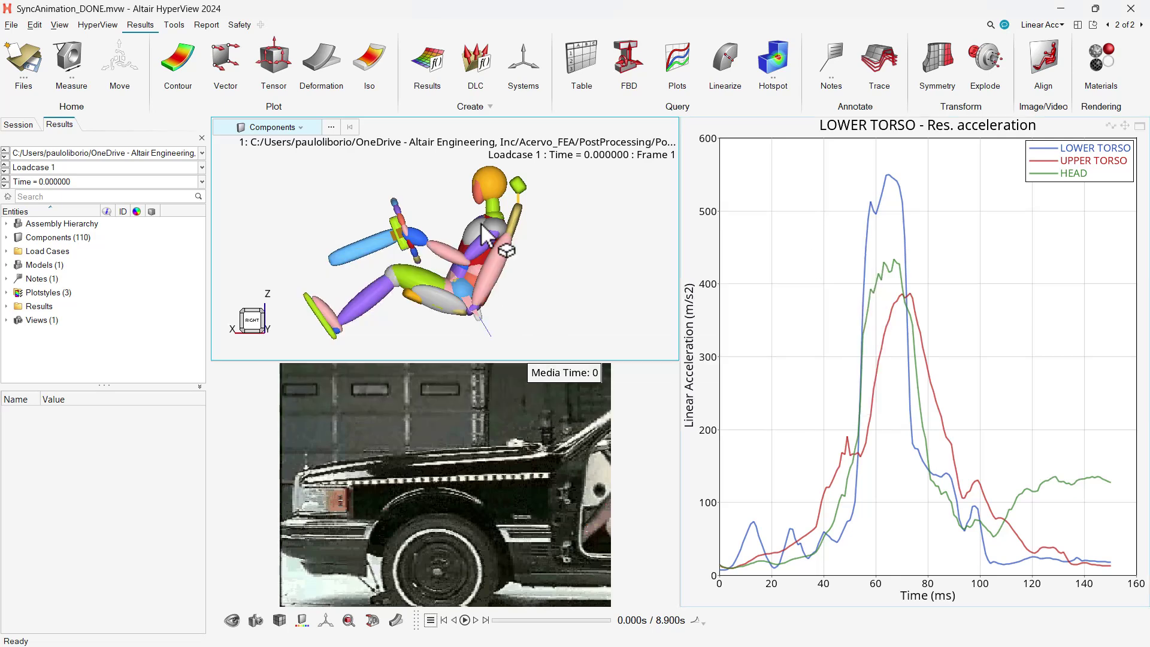
pyautogui.click(174, 25)
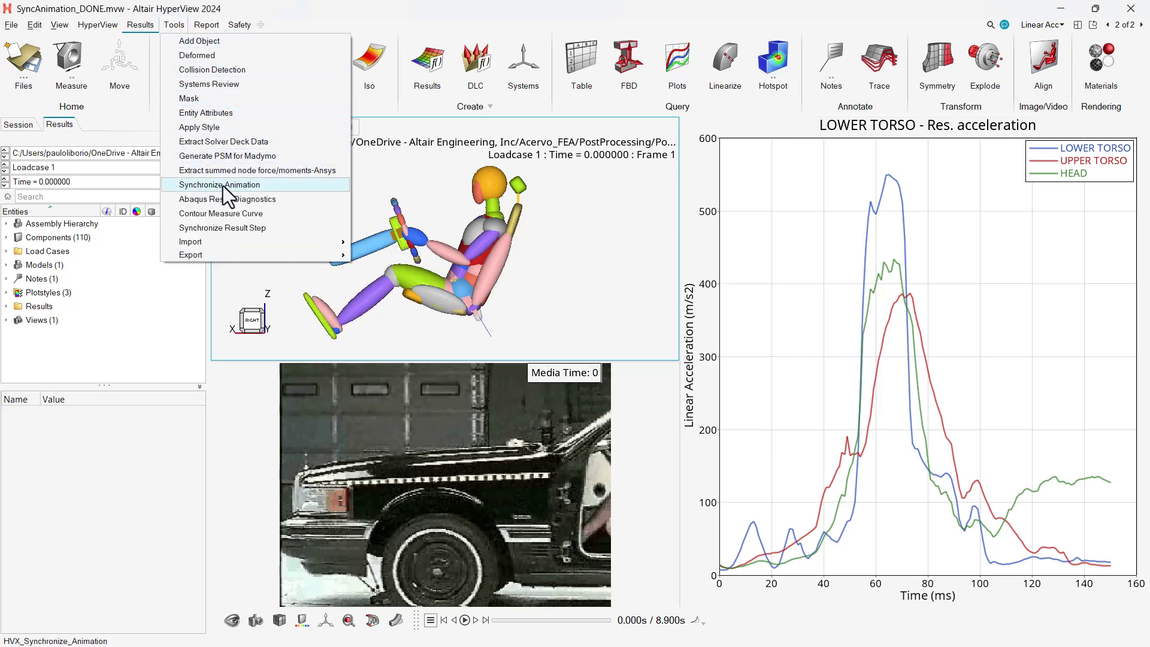
pyautogui.click(296, 185)
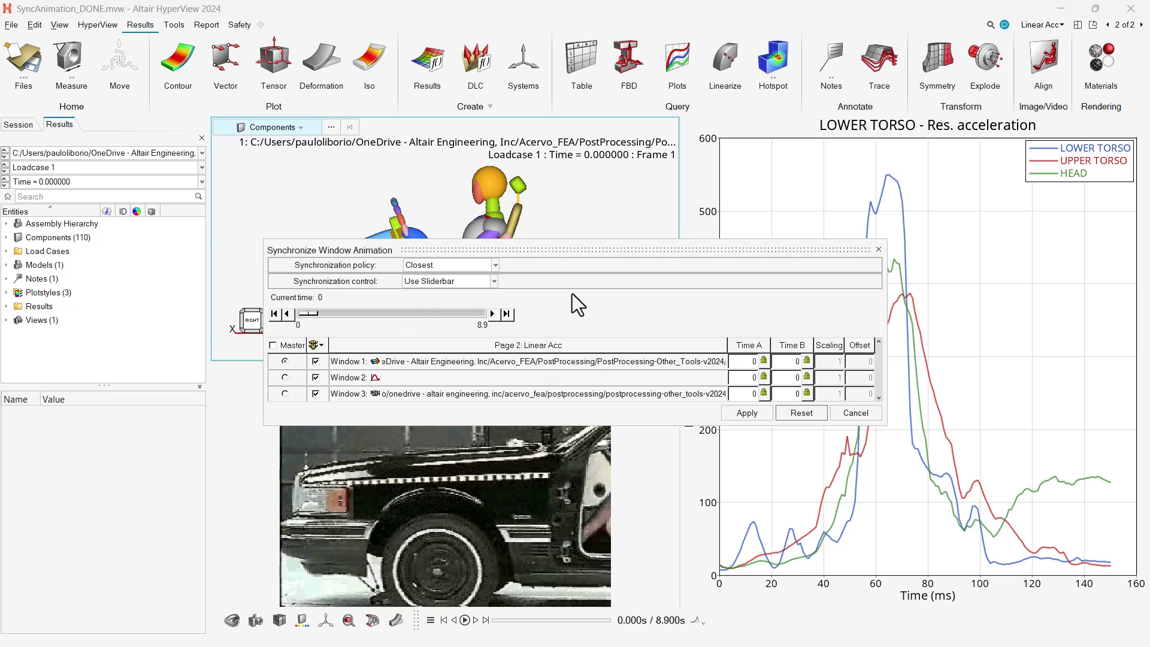
pyautogui.moveTo(575, 252); pyautogui.dragTo(510, 381)
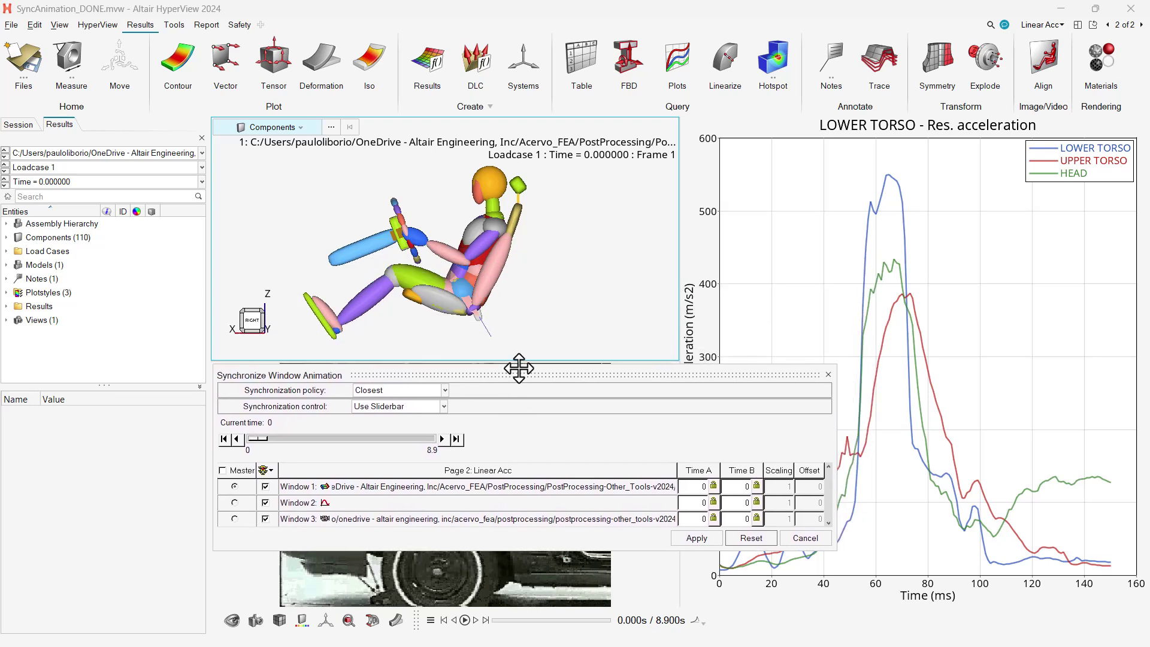
pyautogui.click(444, 406)
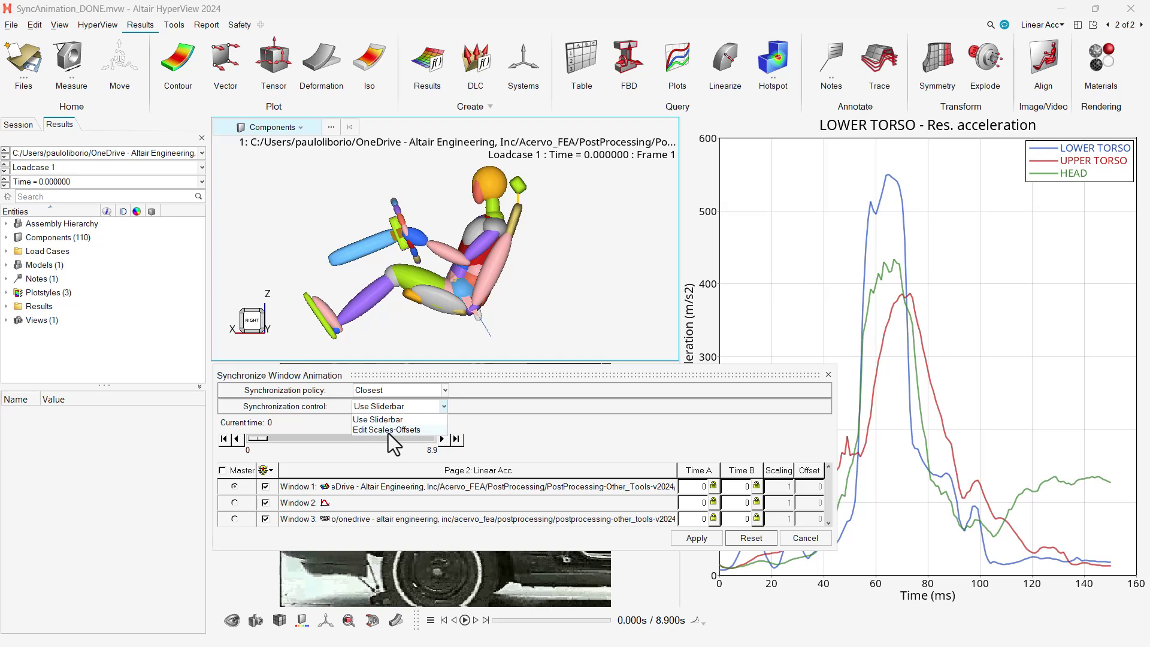
pyautogui.click(388, 432)
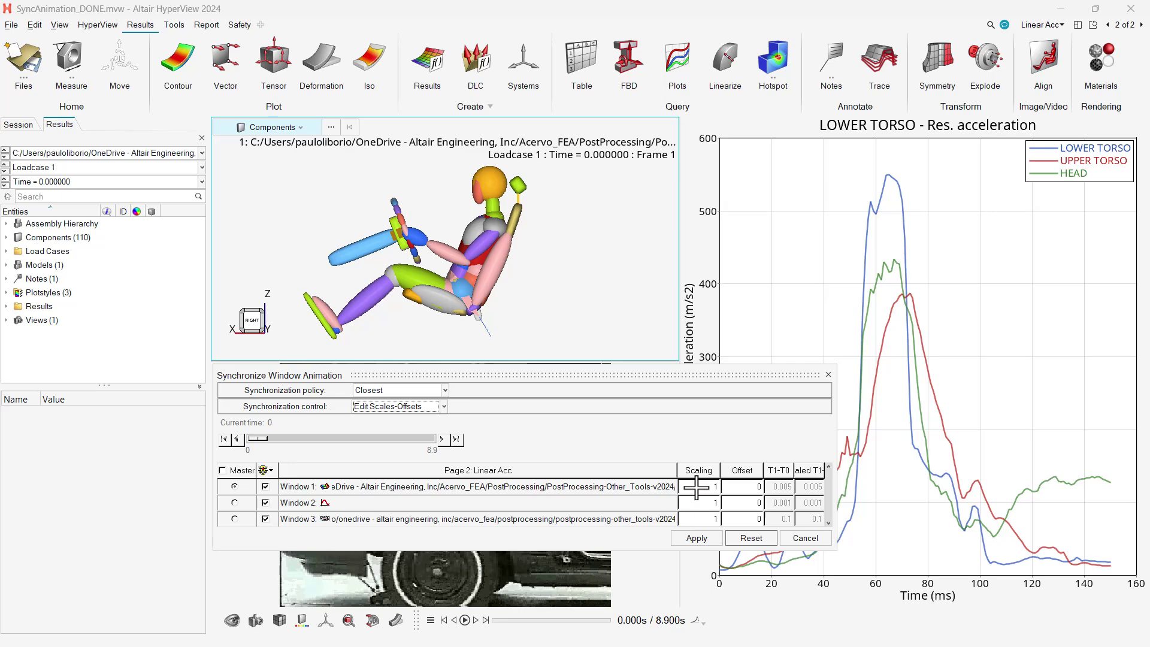
pyautogui.click(443, 406)
pyautogui.click(402, 419)
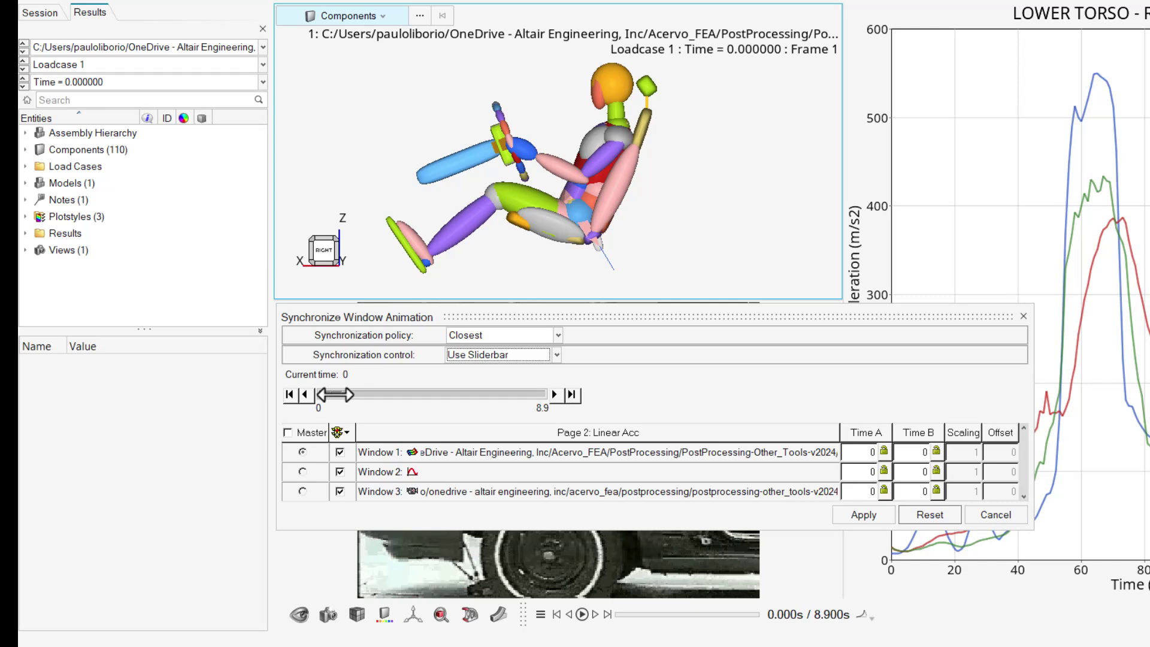
# Step the shared time to 0.017 s at airbag deployment and lock Time A for Windows 1 and 2
pyautogui.moveTo(334, 394); pyautogui.dragTo(347, 394)
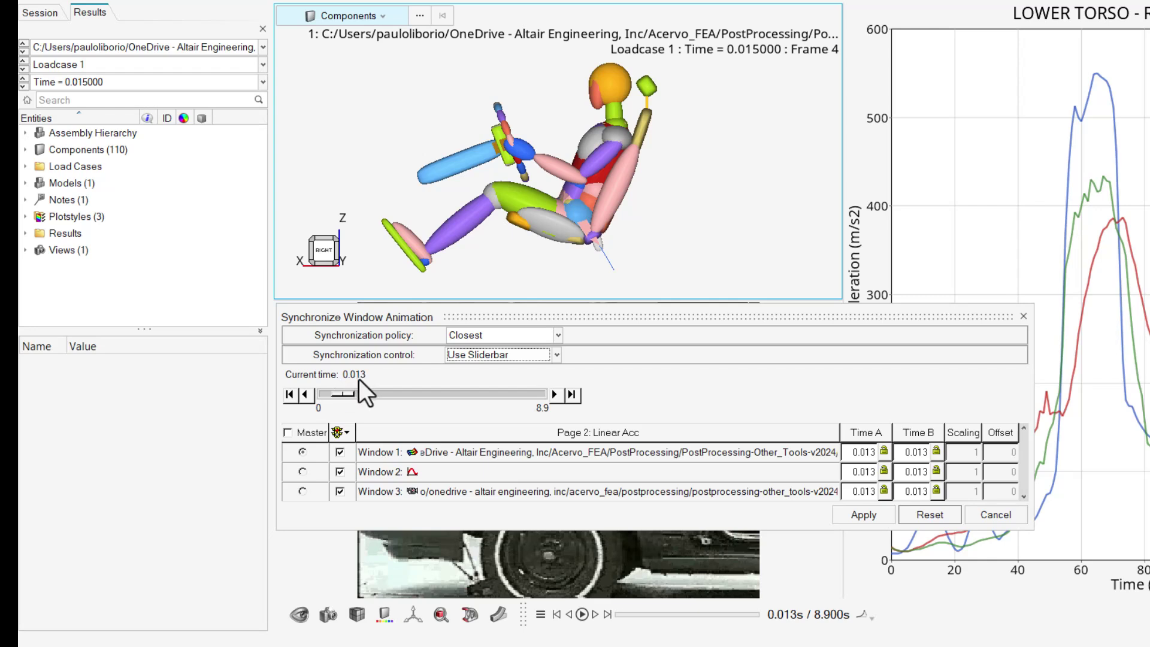
pyautogui.click(557, 393)
pyautogui.click(557, 393)
pyautogui.click(556, 396)
pyautogui.click(556, 396)
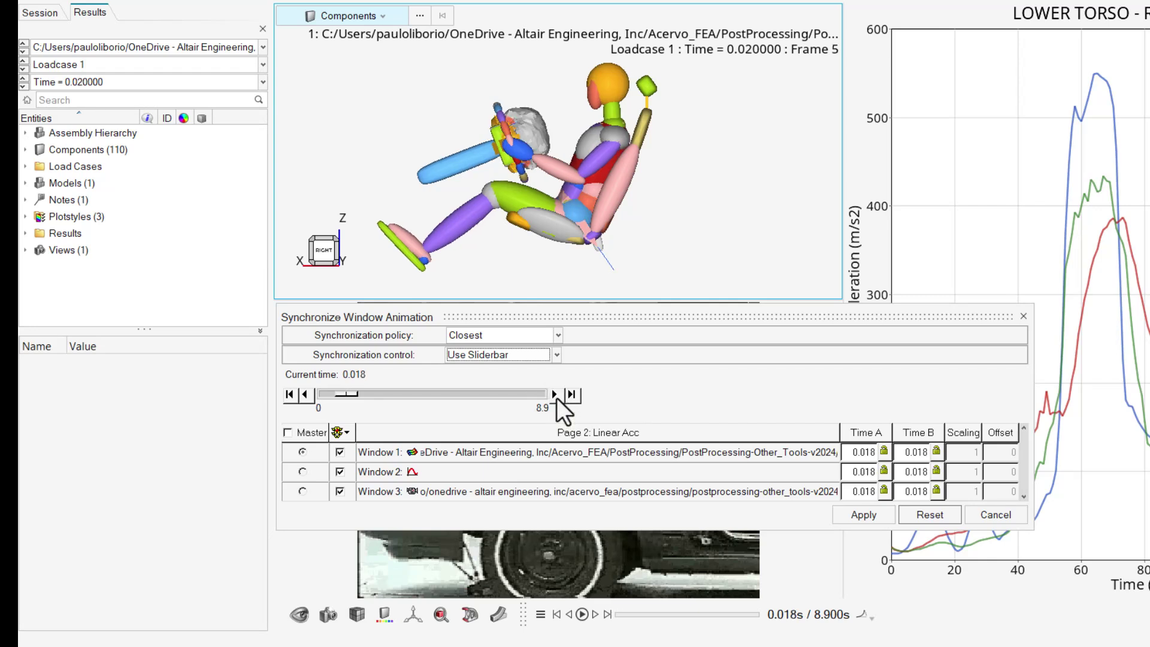
pyautogui.click(307, 396)
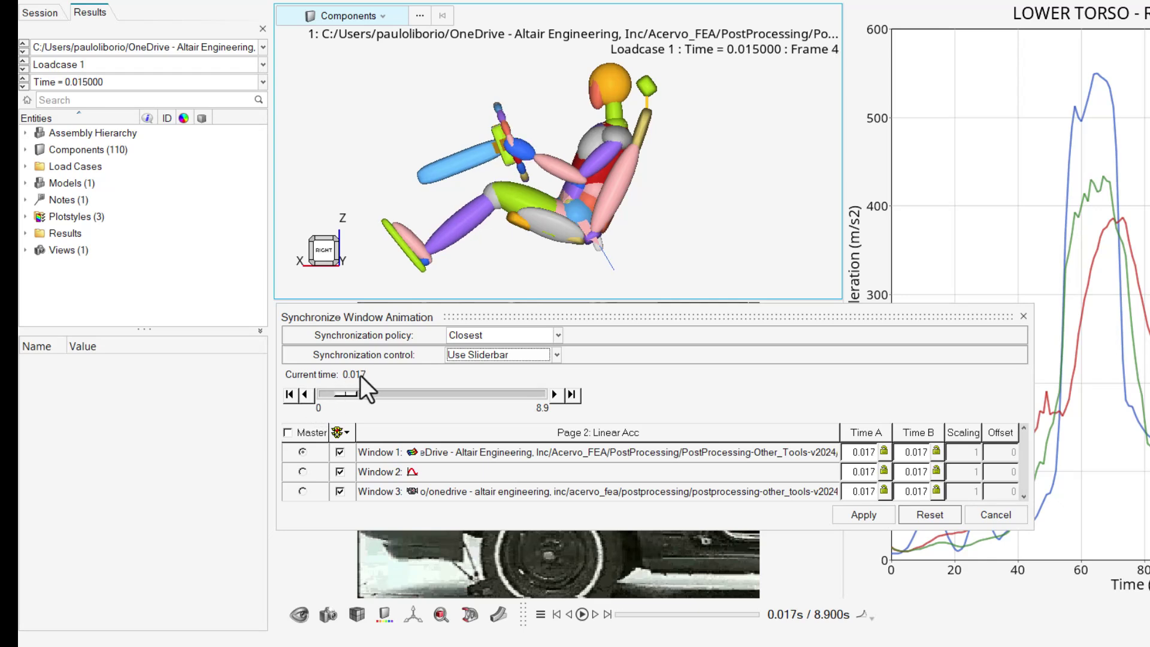
pyautogui.click(555, 395)
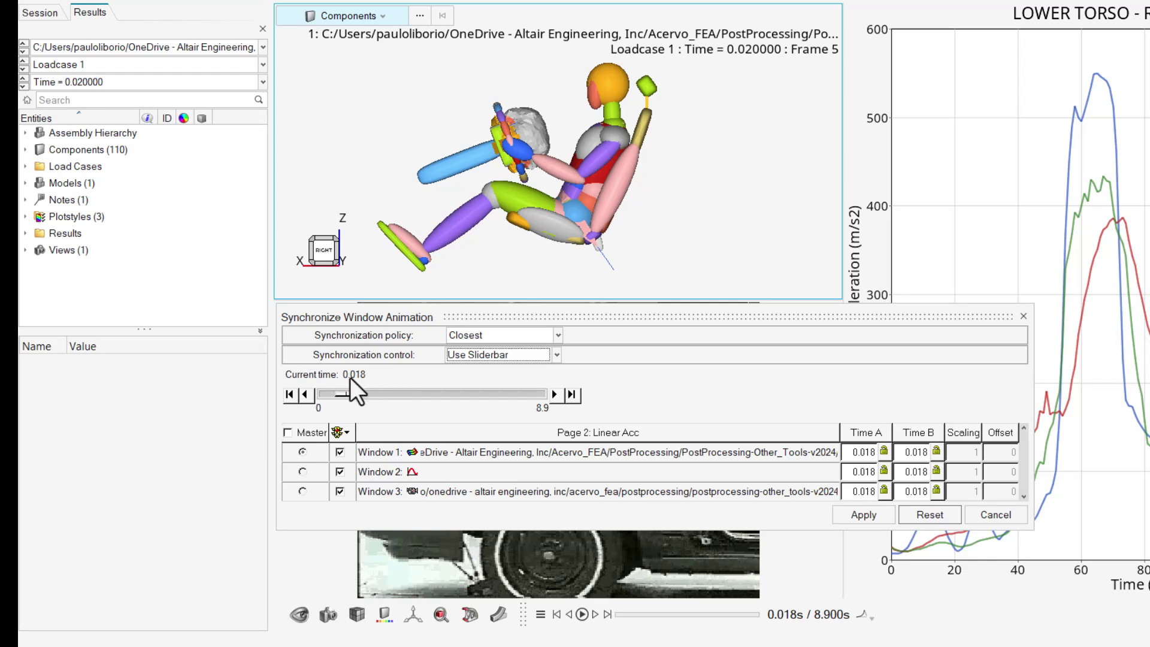
pyautogui.click(305, 394)
pyautogui.moveTo(740, 317); pyautogui.dragTo(732, 256)
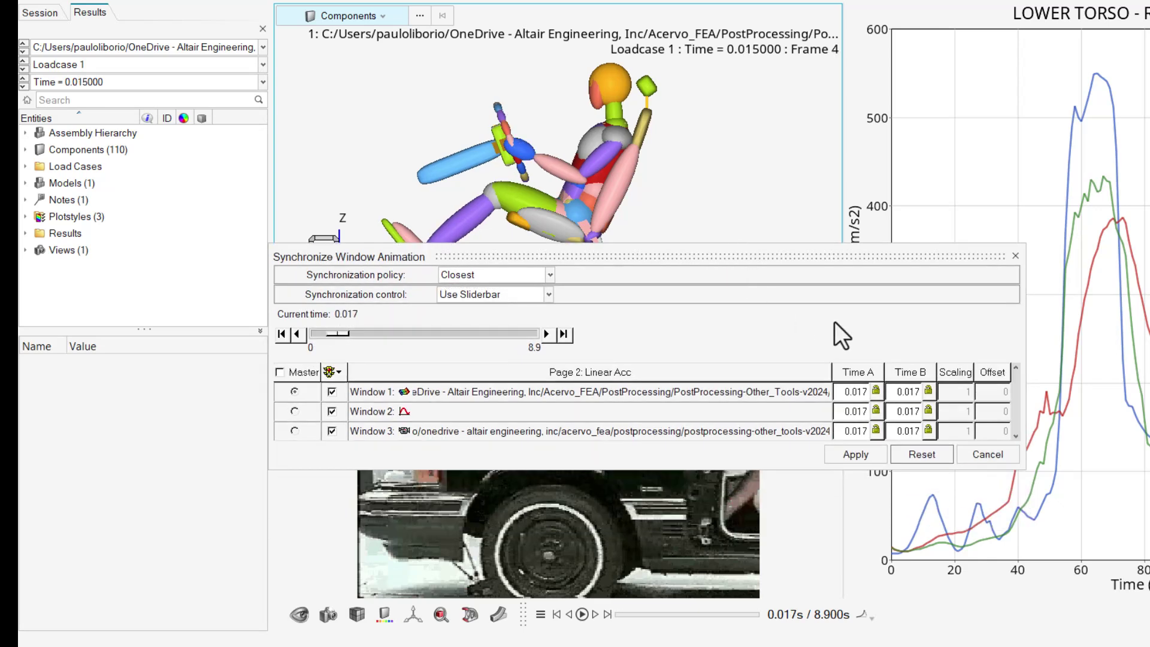
pyautogui.click(876, 390)
pyautogui.click(876, 410)
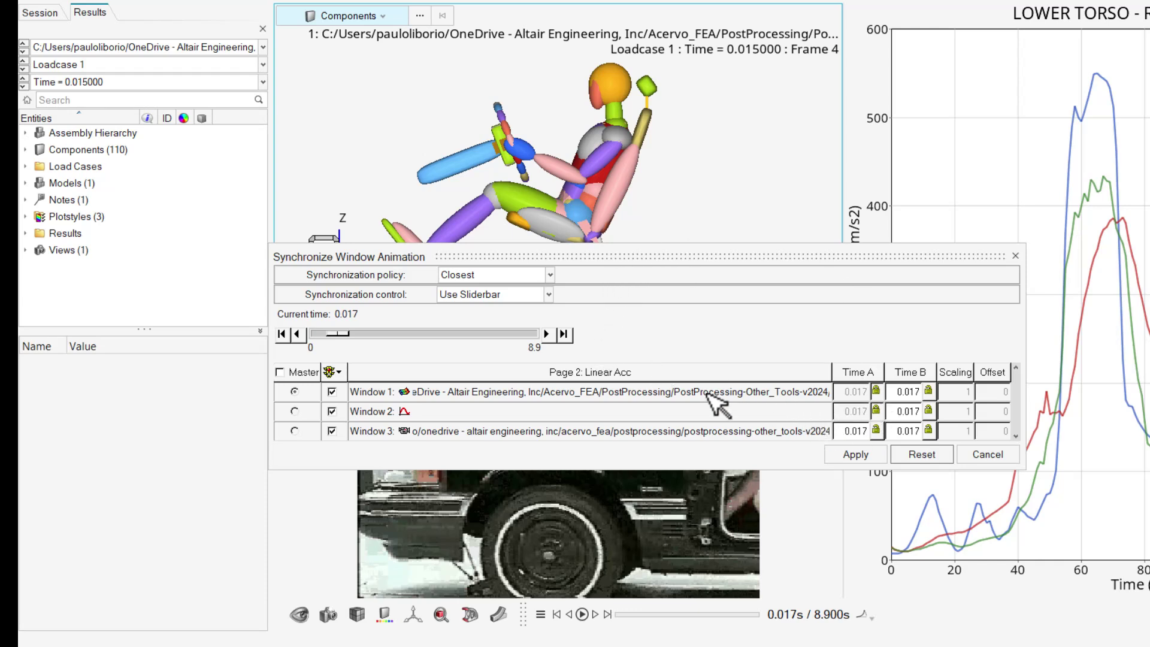
# Settle the crash video at 1.6 s, the airbag deployment, and lock Window 3's Time A
pyautogui.moveTo(664, 263); pyautogui.dragTo(682, 57)
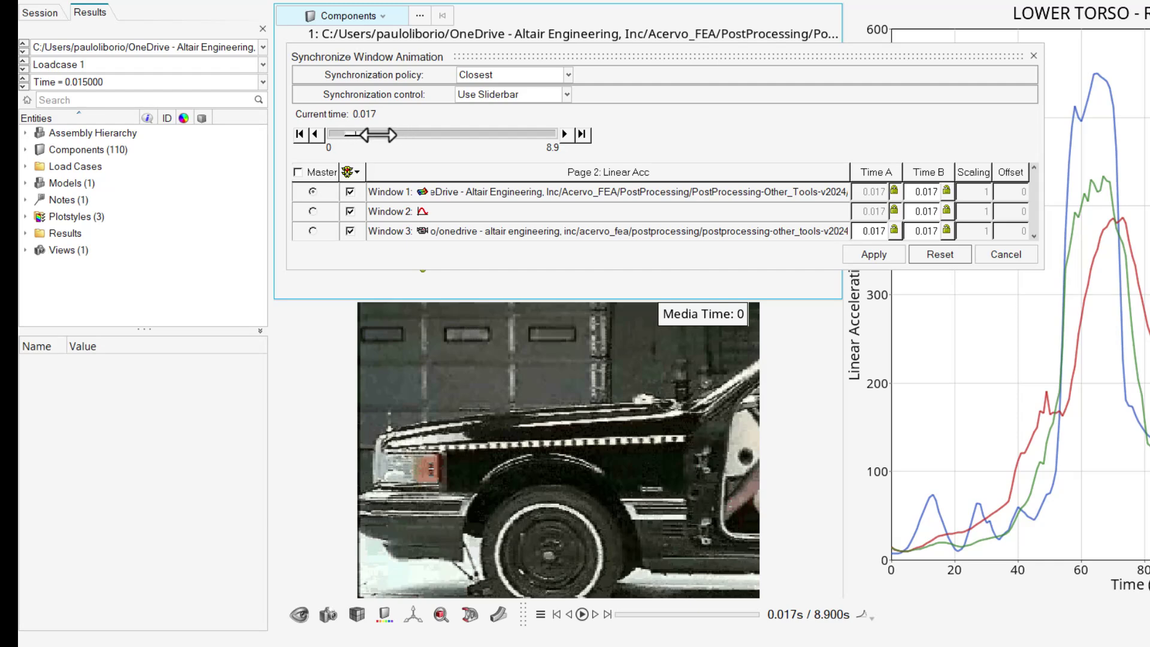
pyautogui.moveTo(378, 134); pyautogui.dragTo(486, 133)
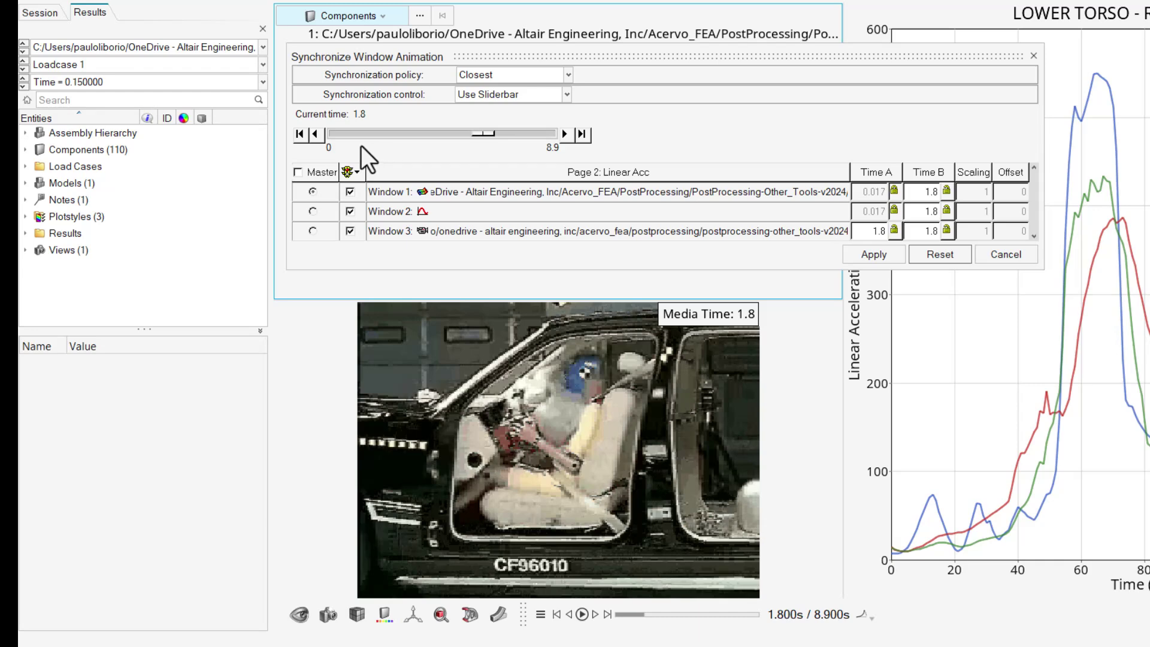
pyautogui.click(315, 134)
pyautogui.click(315, 134)
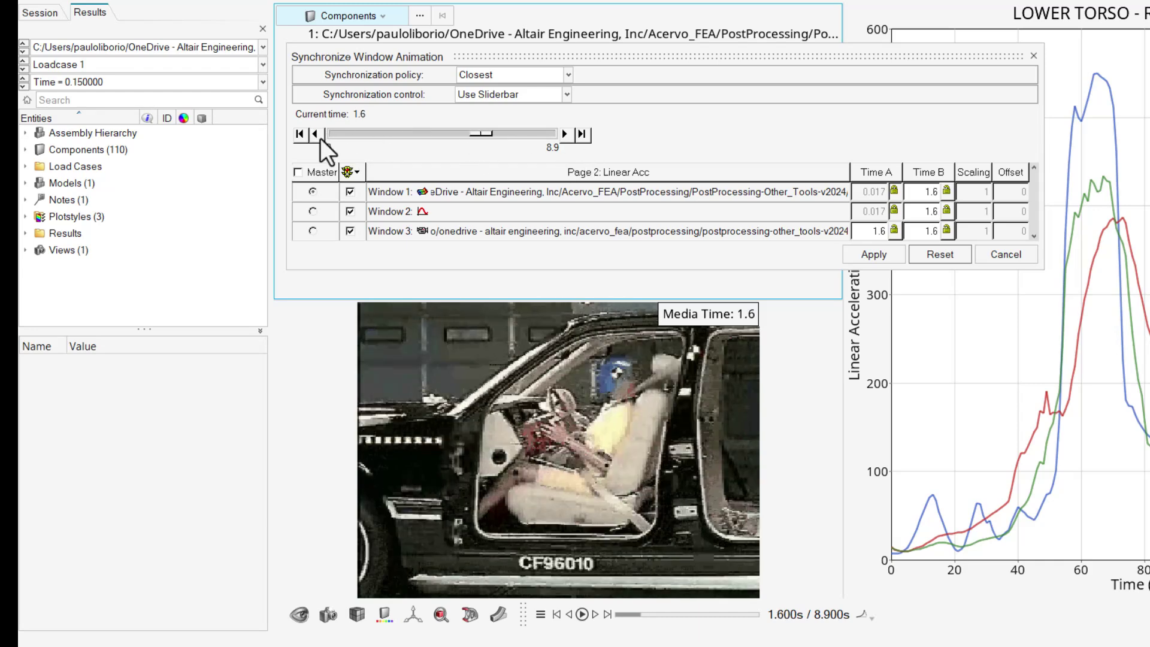
pyautogui.click(319, 137)
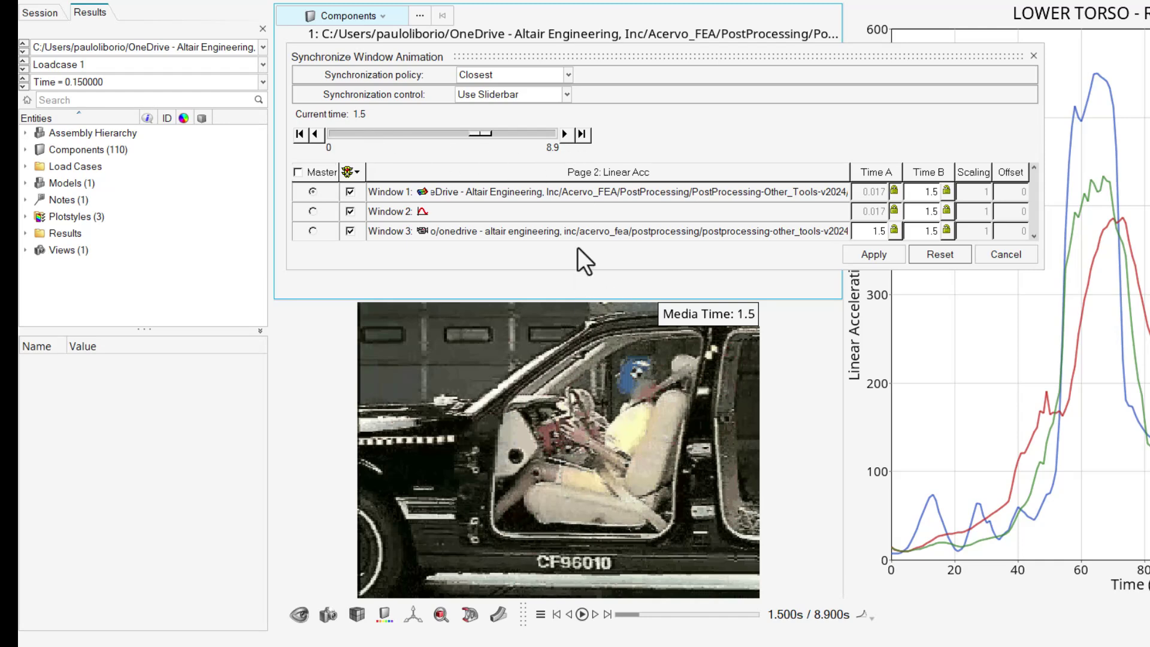
pyautogui.click(571, 137)
pyautogui.click(570, 137)
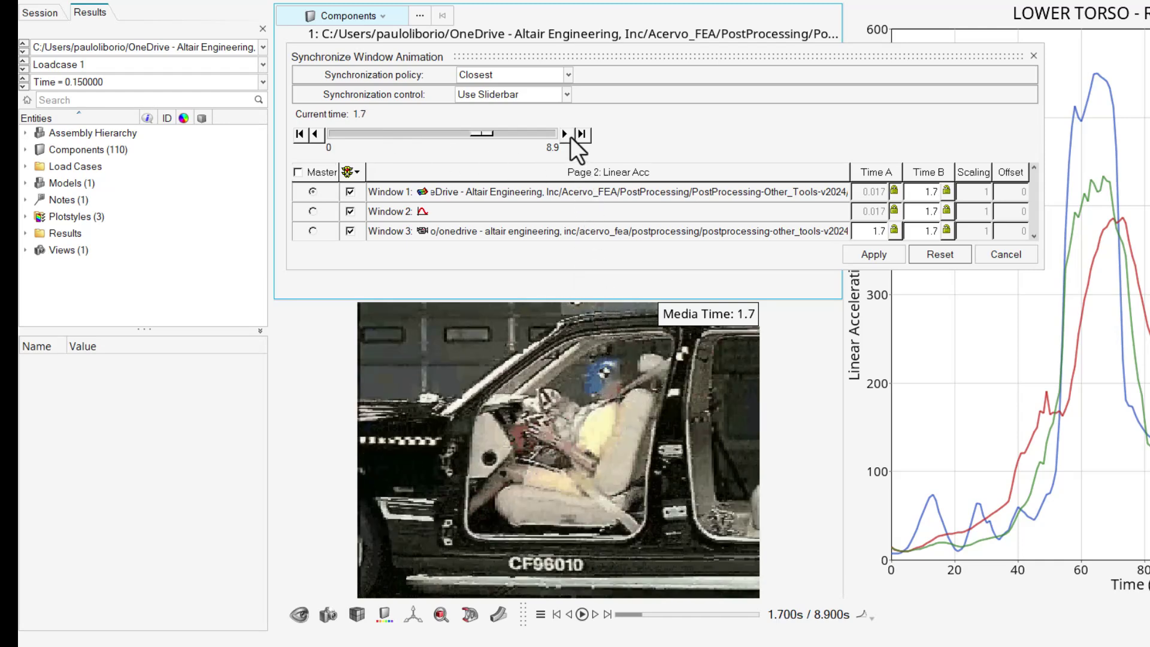
pyautogui.click(316, 135)
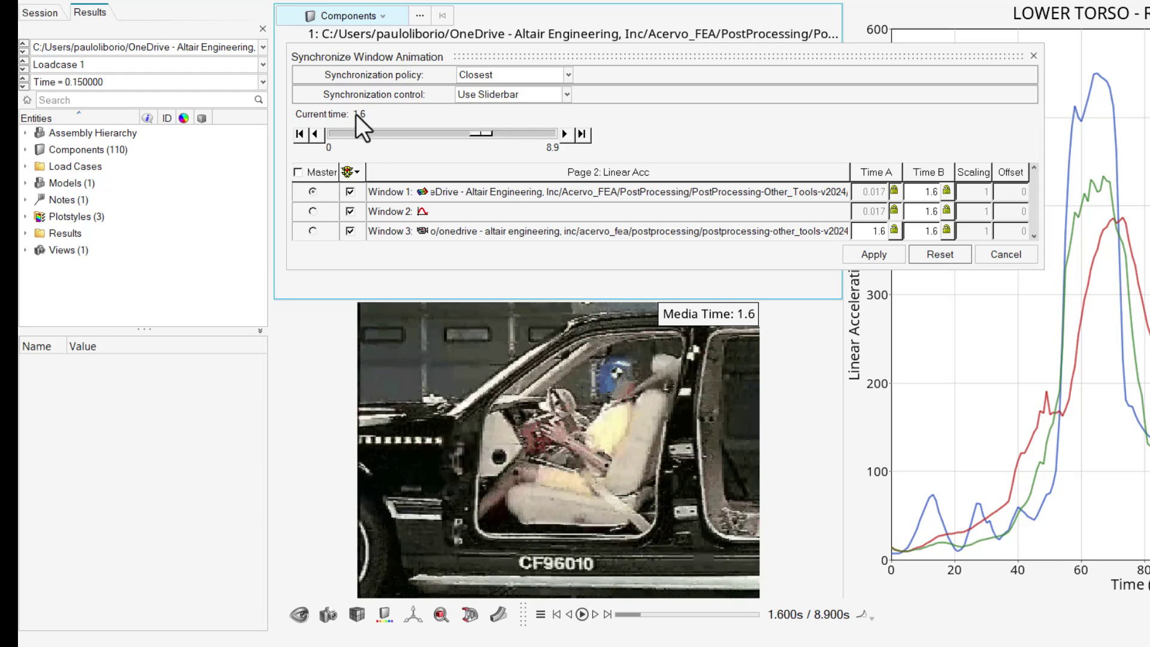
pyautogui.click(564, 135)
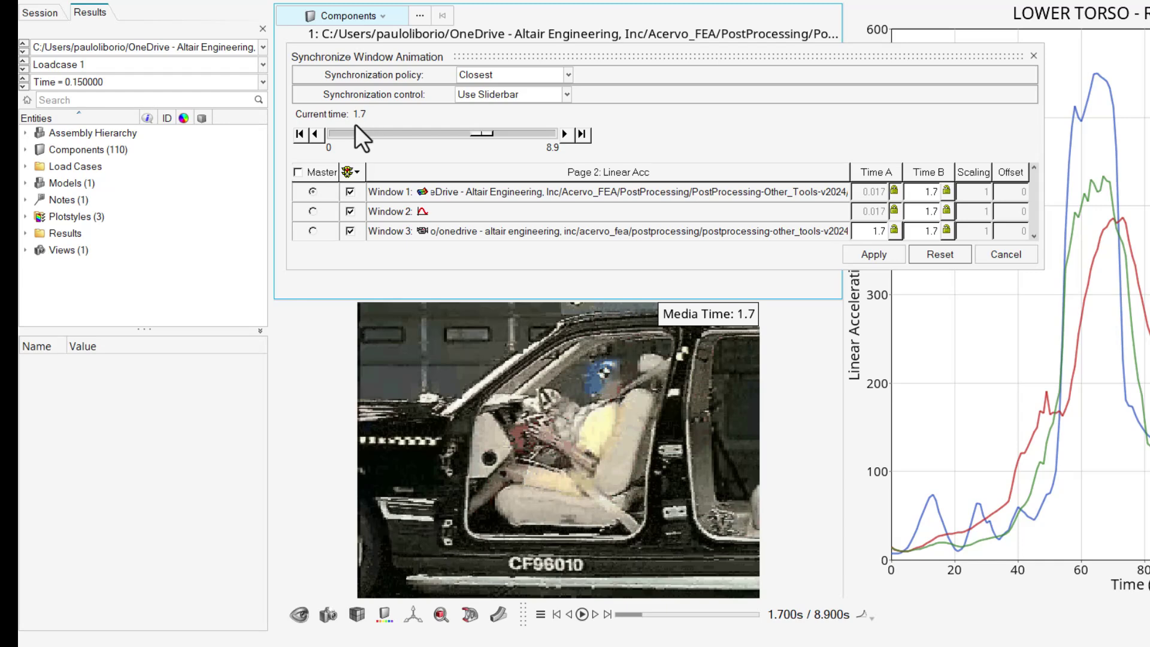
pyautogui.click(315, 136)
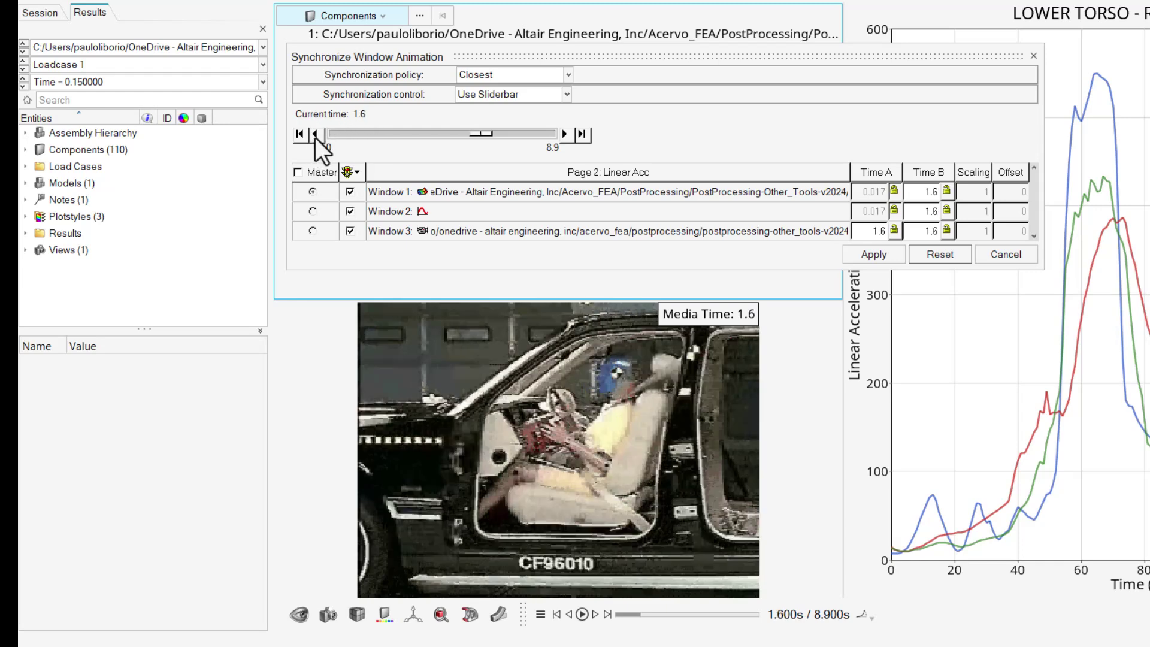
pyautogui.click(894, 230)
# Step the shared time to 0.149 s at the dummy rebound and lock Time B for Windows 1 and 2
pyautogui.moveTo(695, 62); pyautogui.dragTo(702, 329)
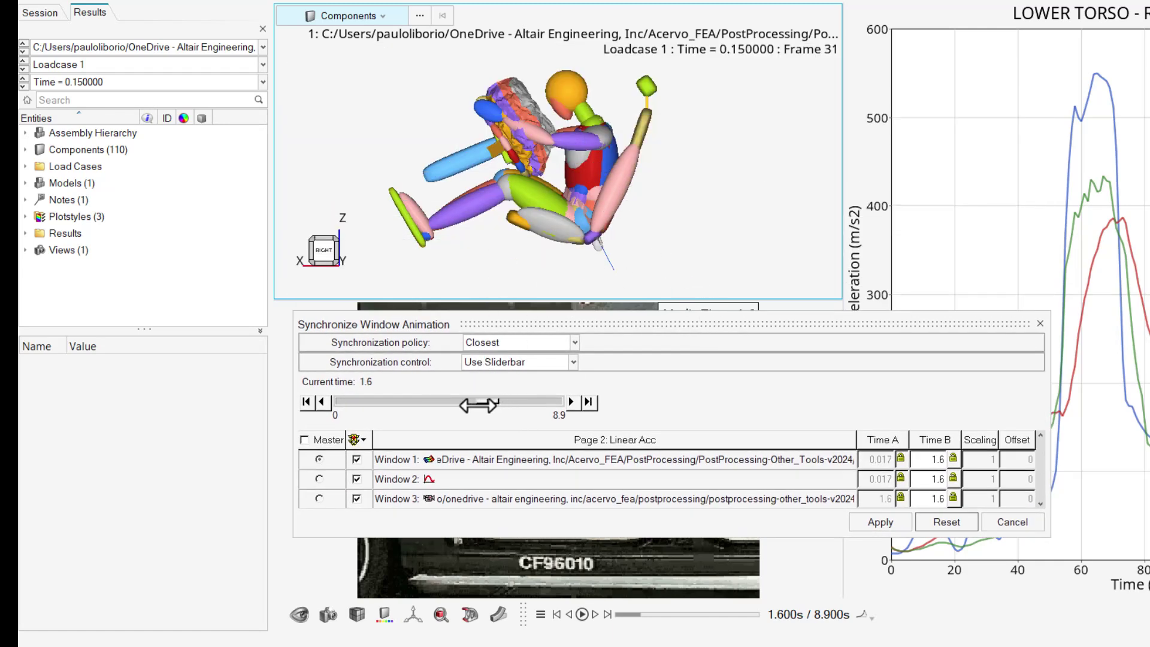
pyautogui.moveTo(488, 405); pyautogui.dragTo(491, 405)
pyautogui.moveTo(413, 402); pyautogui.dragTo(478, 406)
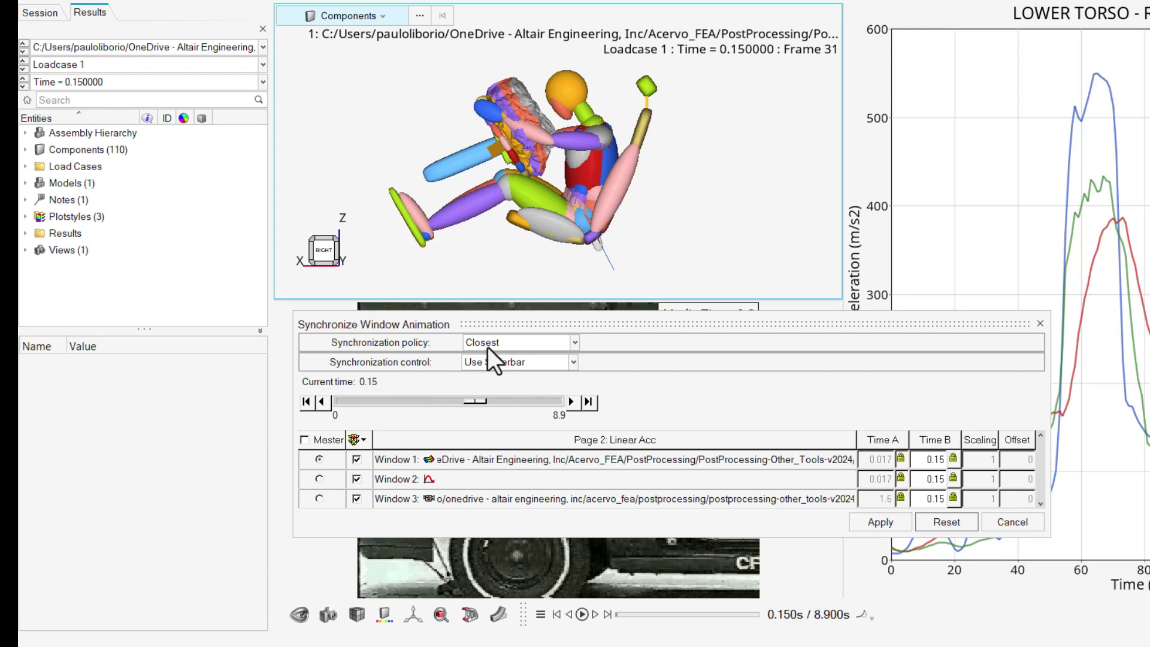
pyautogui.click(329, 403)
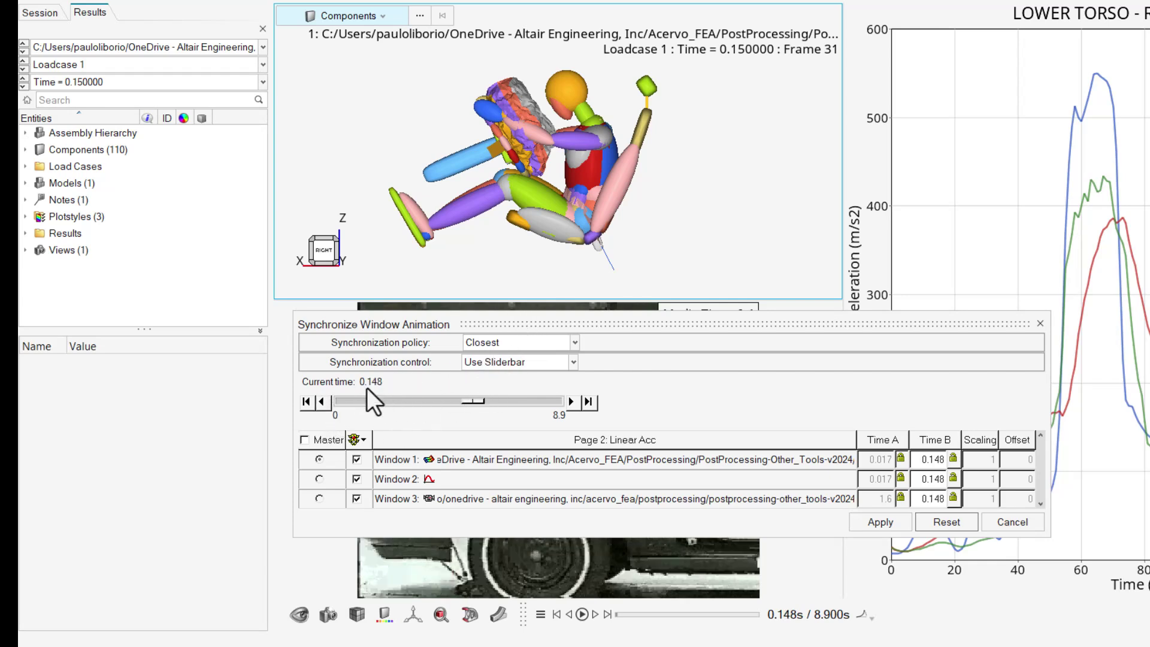
pyautogui.click(571, 401)
pyautogui.click(953, 458)
pyautogui.click(953, 479)
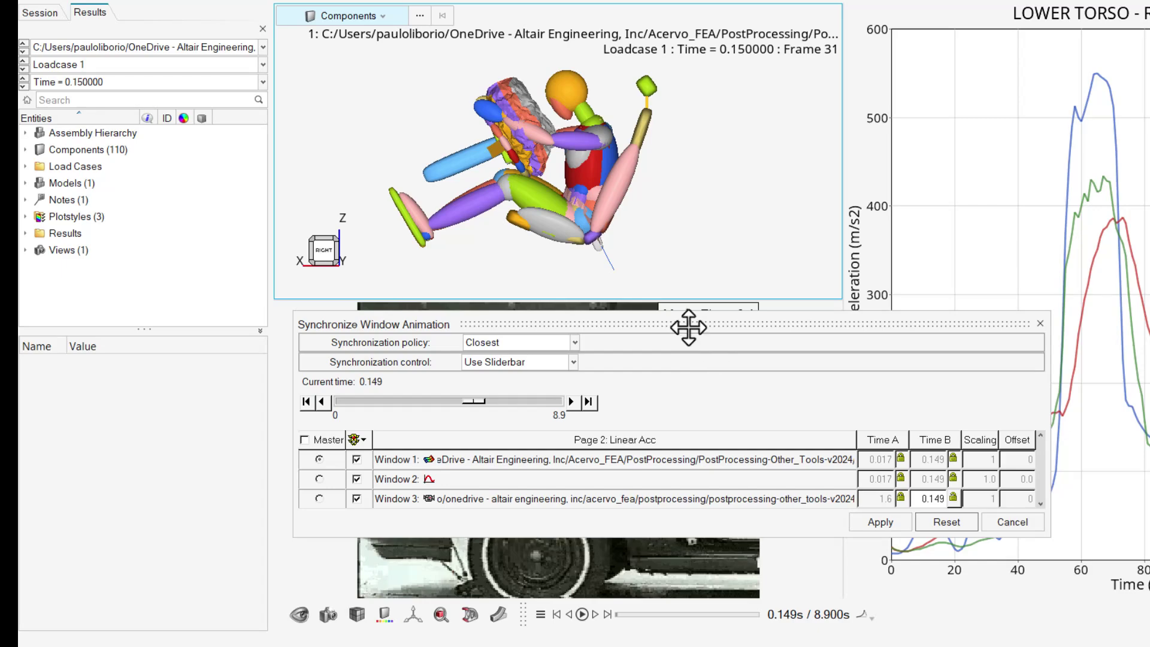
# Advance the crash video from about 2.1 s to media time 4.3 s
pyautogui.moveTo(688, 327); pyautogui.dragTo(731, 58)
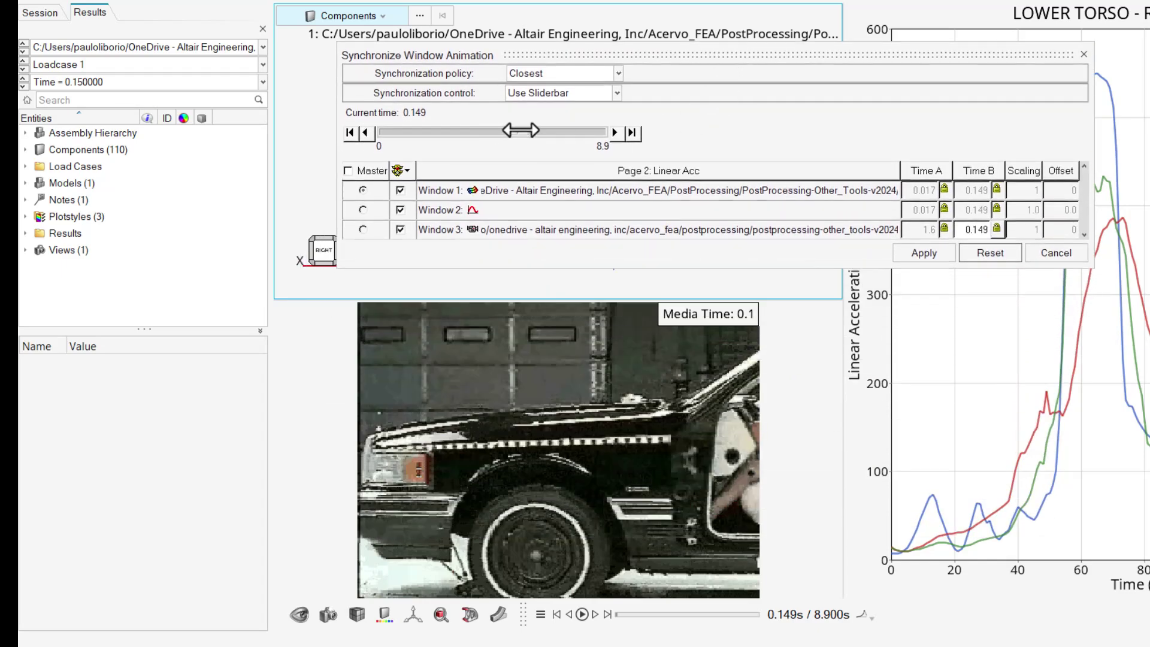
pyautogui.moveTo(520, 130); pyautogui.dragTo(550, 132)
pyautogui.click(615, 135)
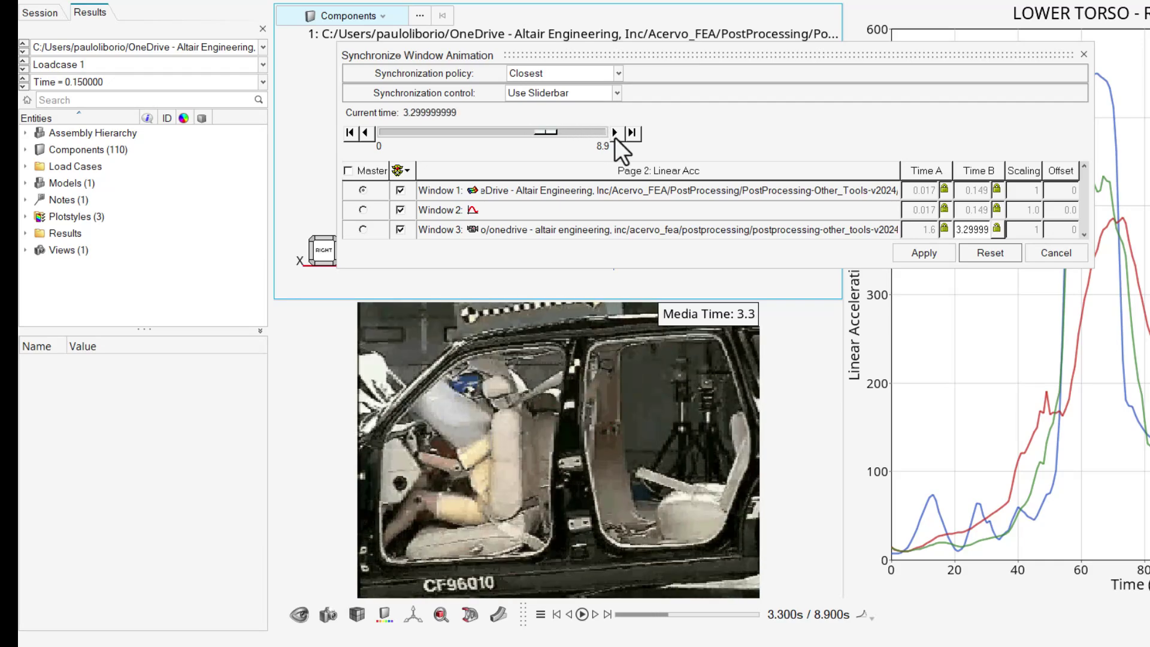
pyautogui.click(614, 132)
pyautogui.click(614, 132)
pyautogui.click(614, 132)
pyautogui.click(614, 132)
pyautogui.click(614, 133)
pyautogui.click(614, 132)
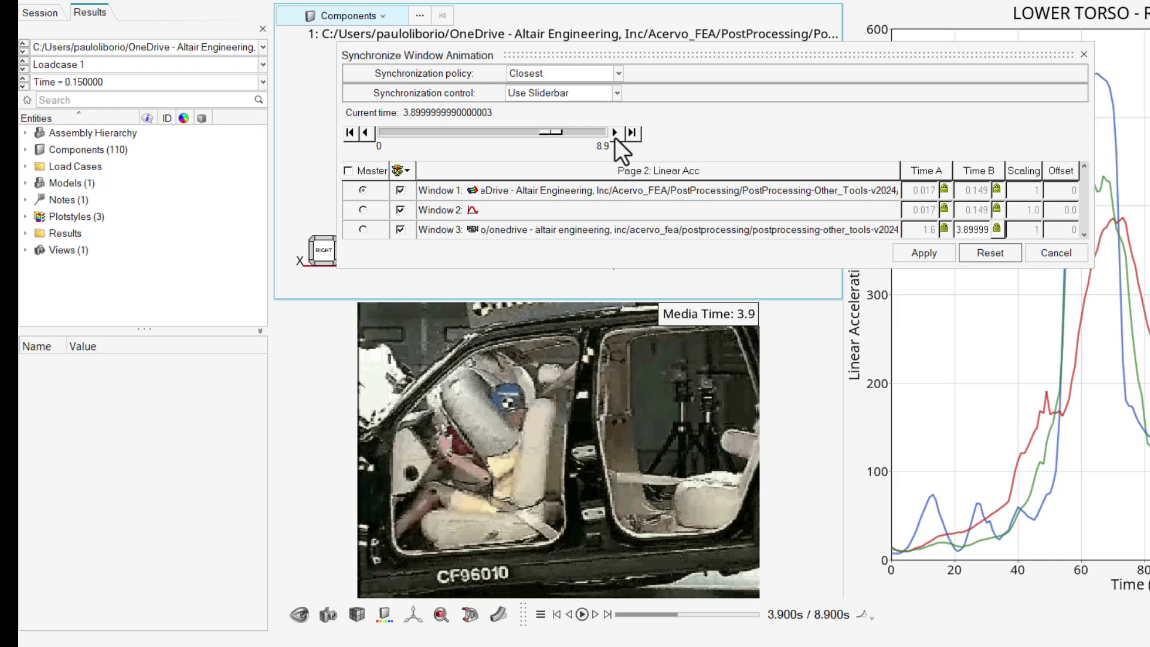
pyautogui.click(615, 136)
pyautogui.click(614, 136)
pyautogui.click(615, 137)
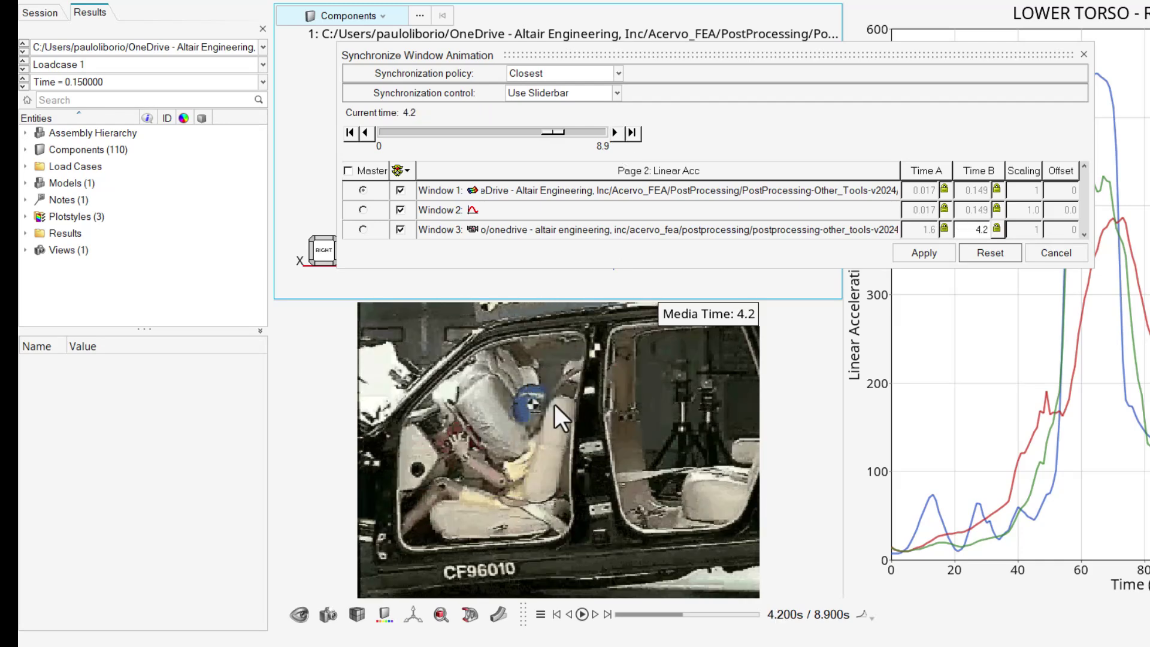
pyautogui.click(616, 134)
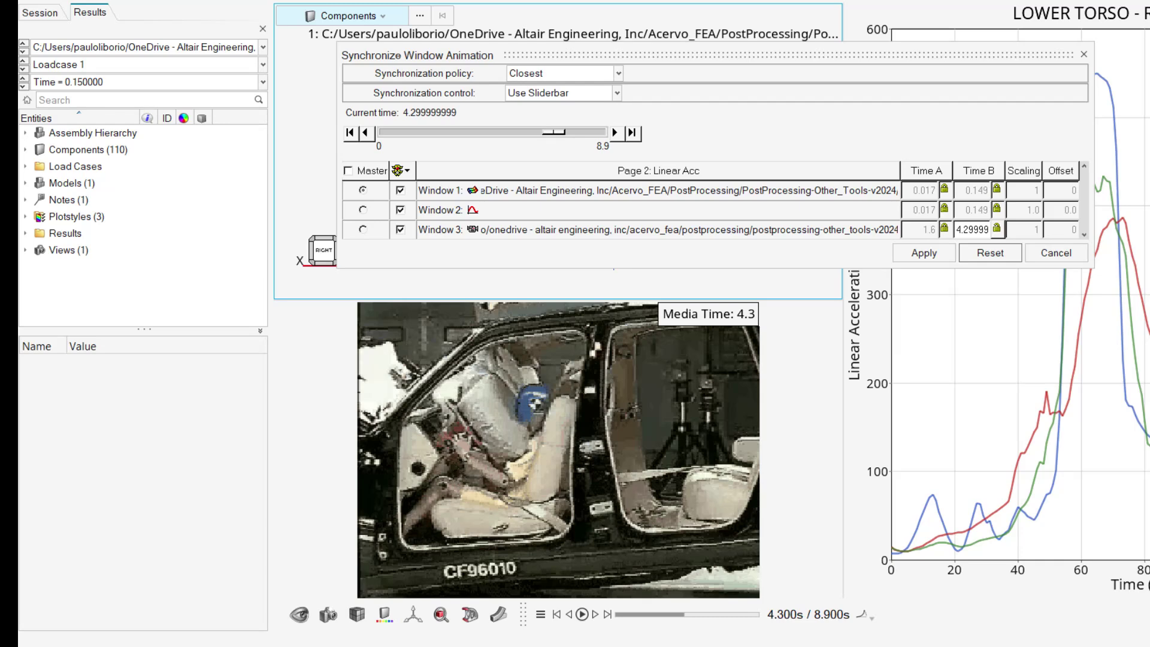
# Set the video back to 4.2 s for the rebound and replay all three windows from the start
pyautogui.click(366, 133)
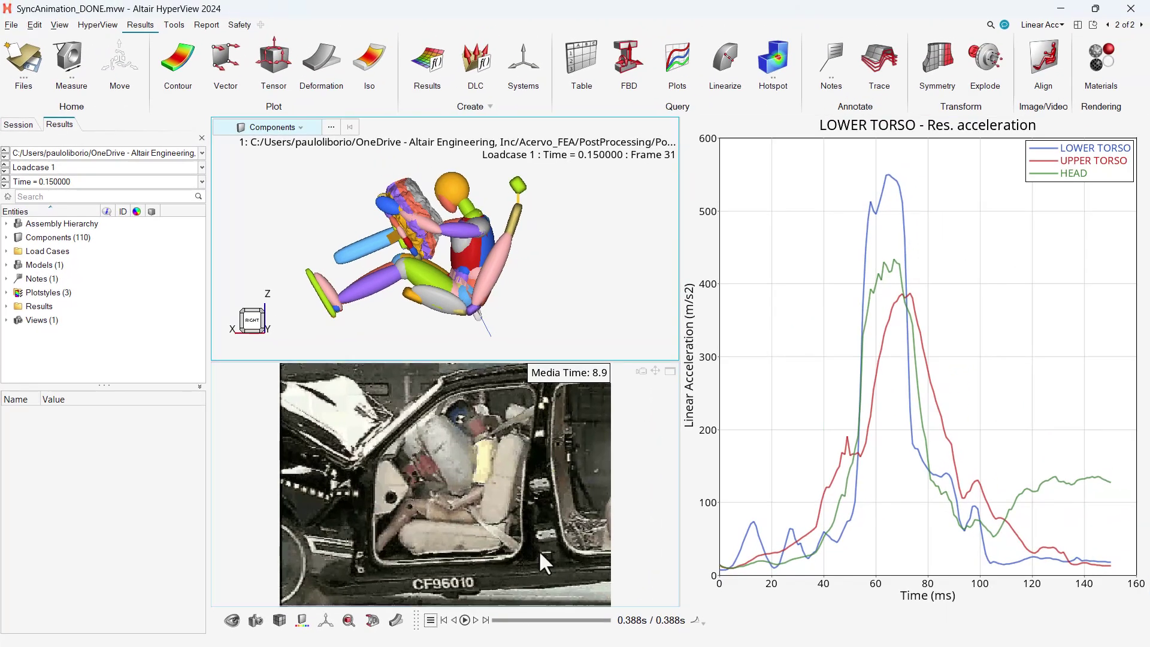
pyautogui.click(444, 620)
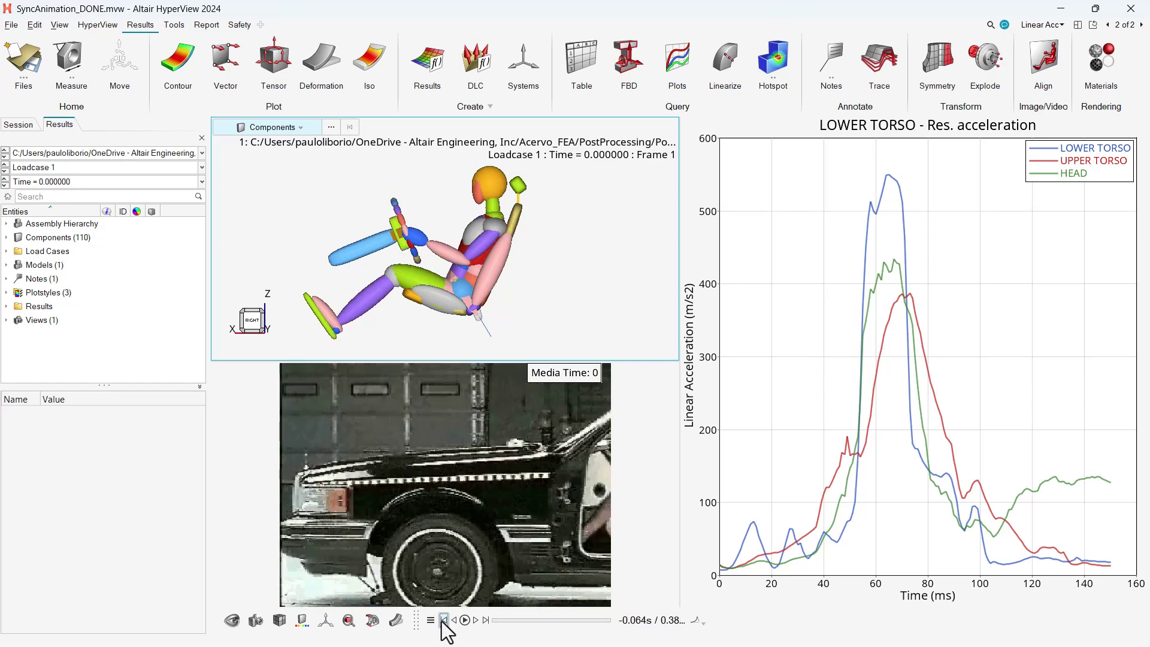
pyautogui.click(465, 620)
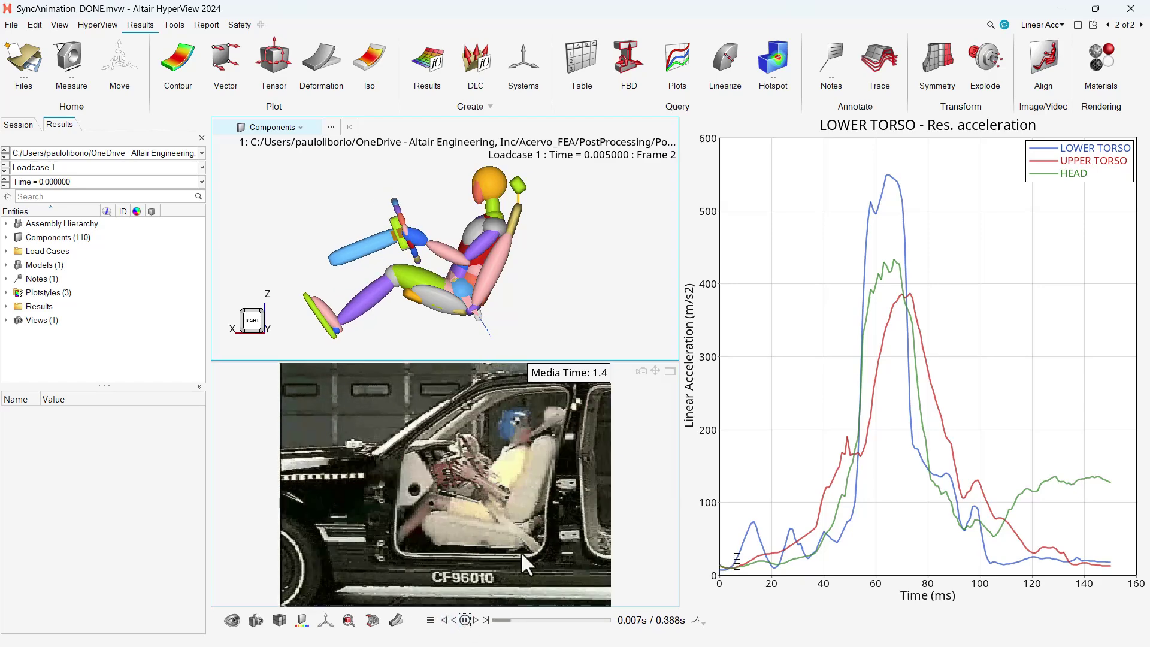